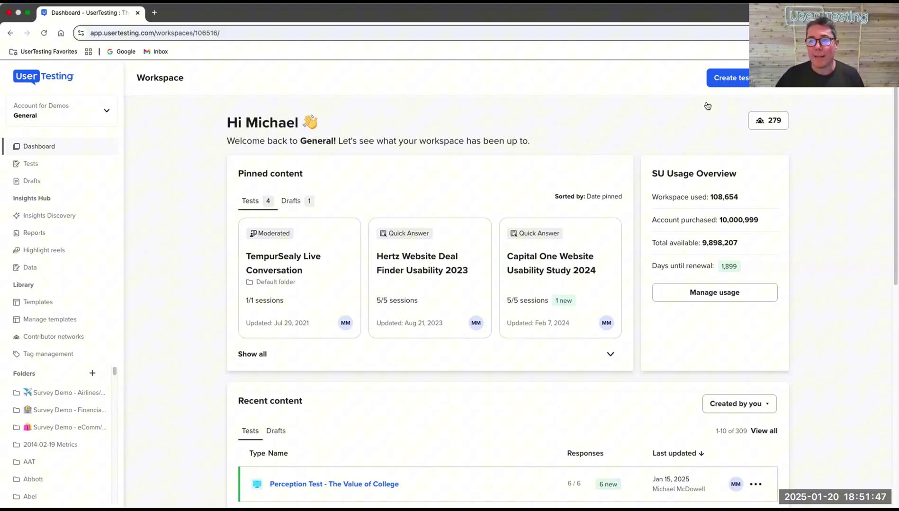
Choose Templates Library from the Create test menu to browse the 118 templates
left_click(736, 81)
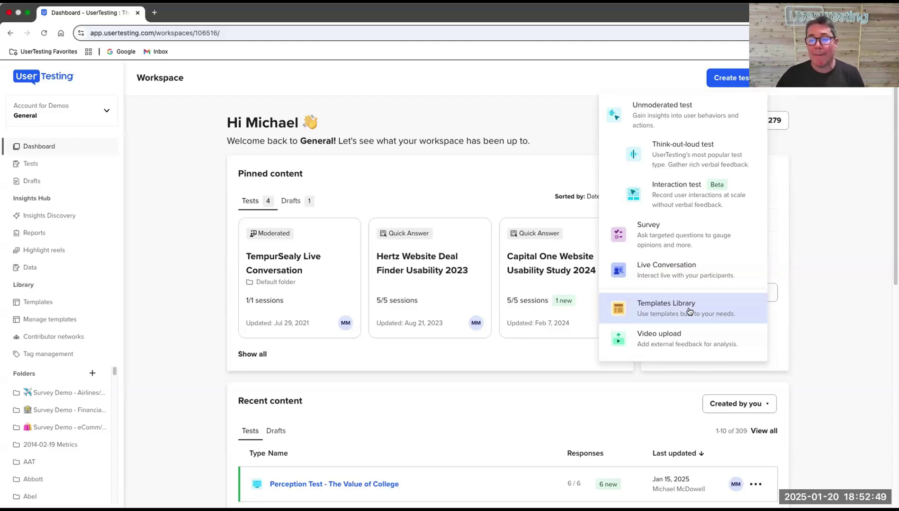
left_click(689, 311)
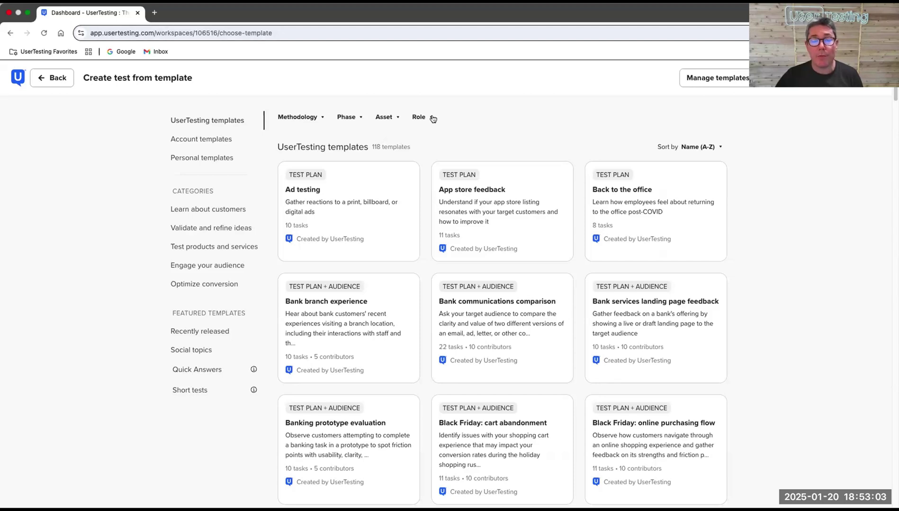
Look through the Methodology, Phase, Asset and Role filter choices, then close them
left_click(319, 122)
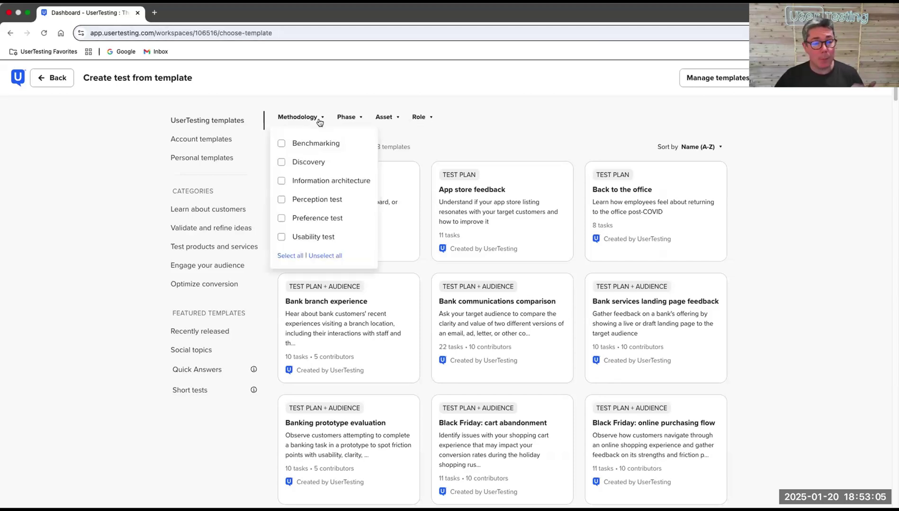
left_click(350, 119)
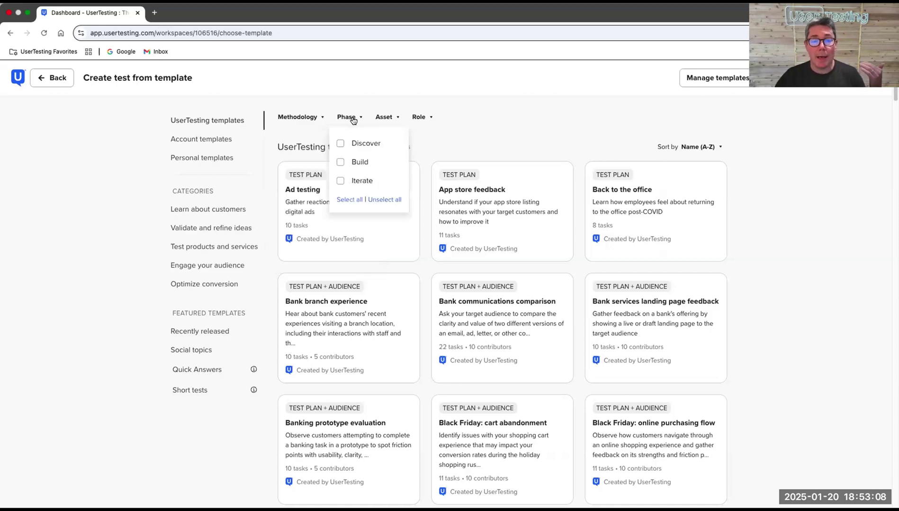
left_click(383, 118)
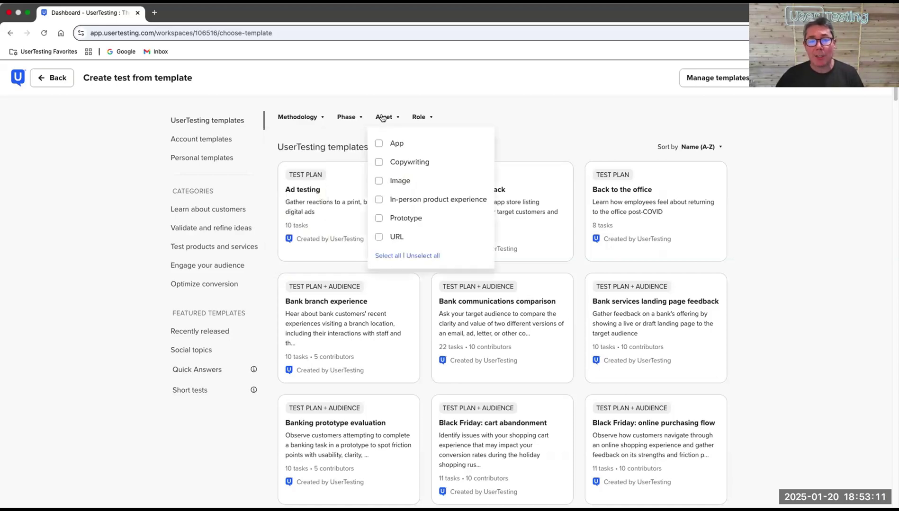
left_click(417, 118)
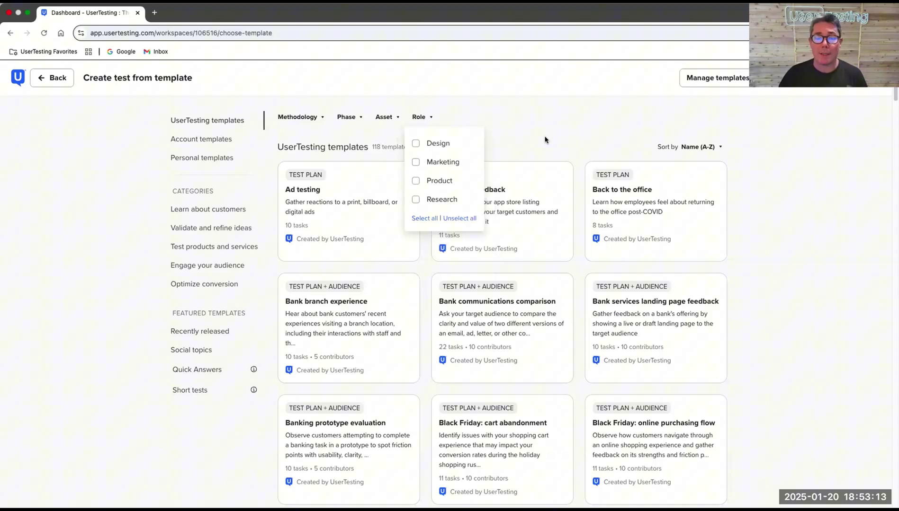
left_click(544, 127)
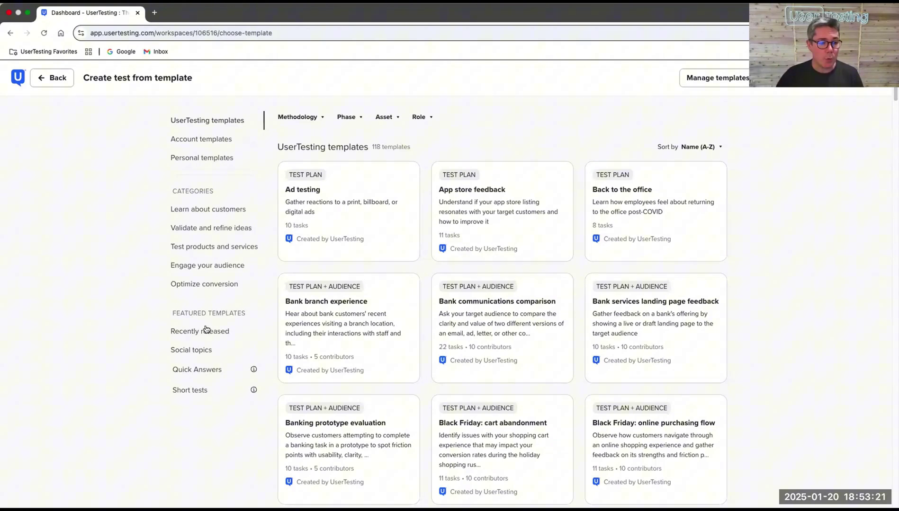
List only the Quick Answers templates and scroll down to Test website usability
left_click(203, 374)
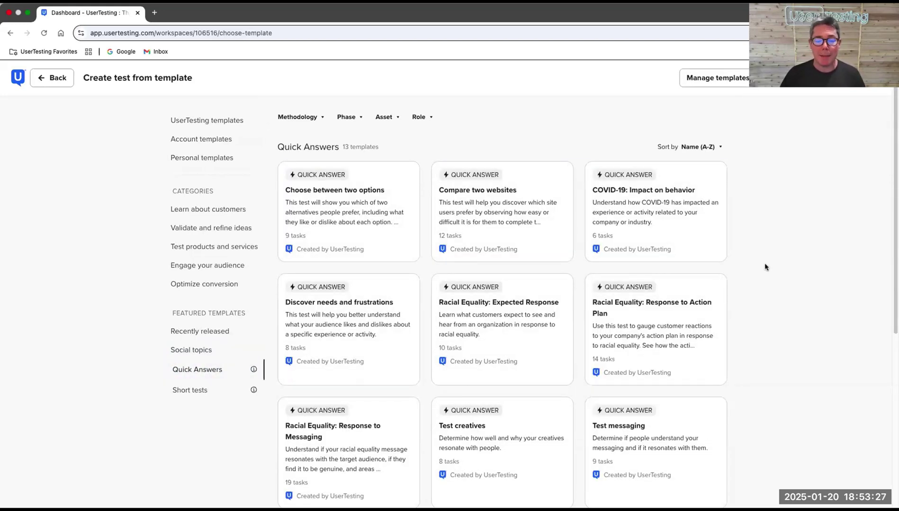
scroll(756, 365, "down", 5)
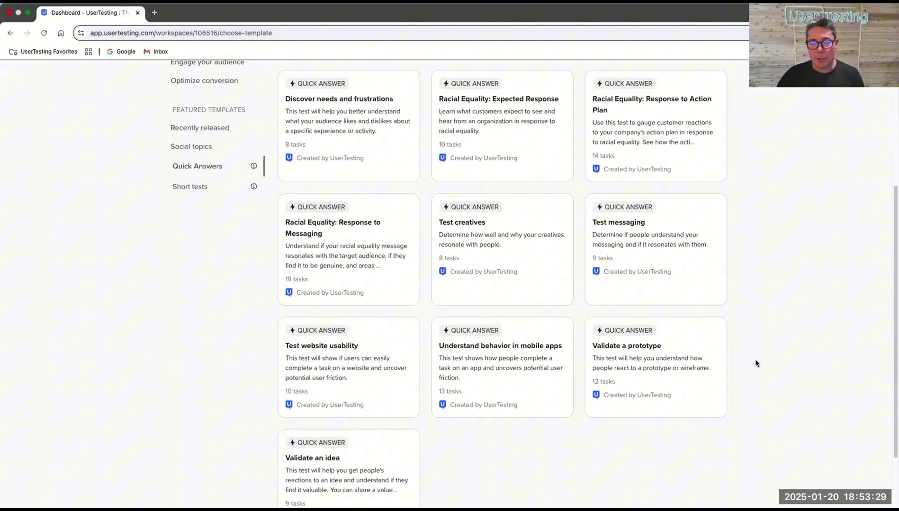
mouse_move(329, 305)
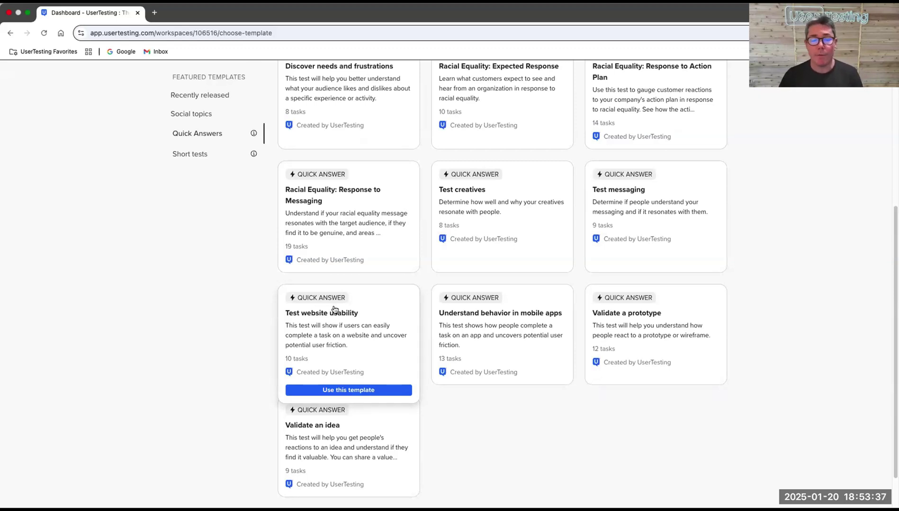
left_click(372, 390)
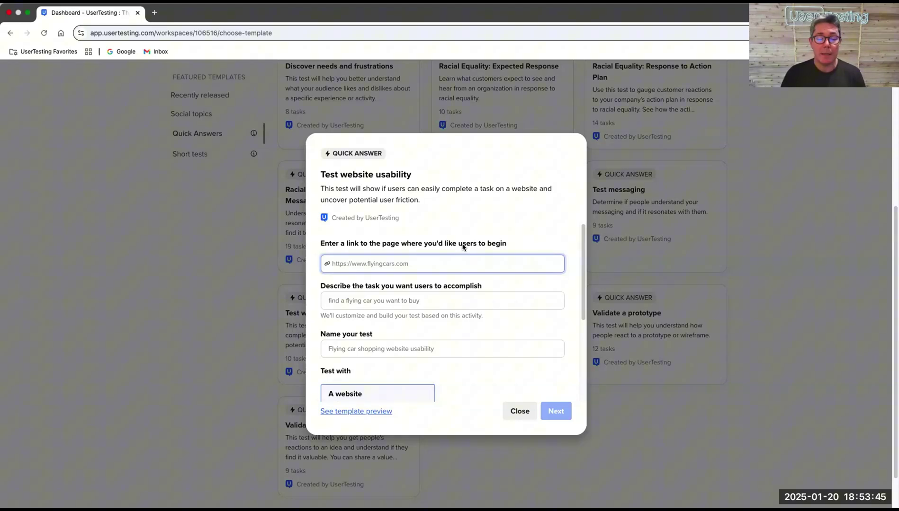
left_click(504, 296)
left_click(519, 281)
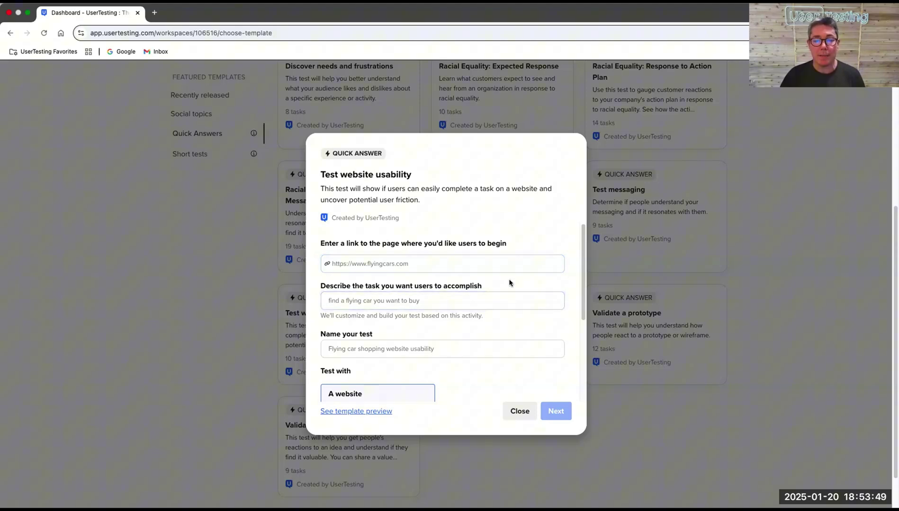
left_click(498, 286)
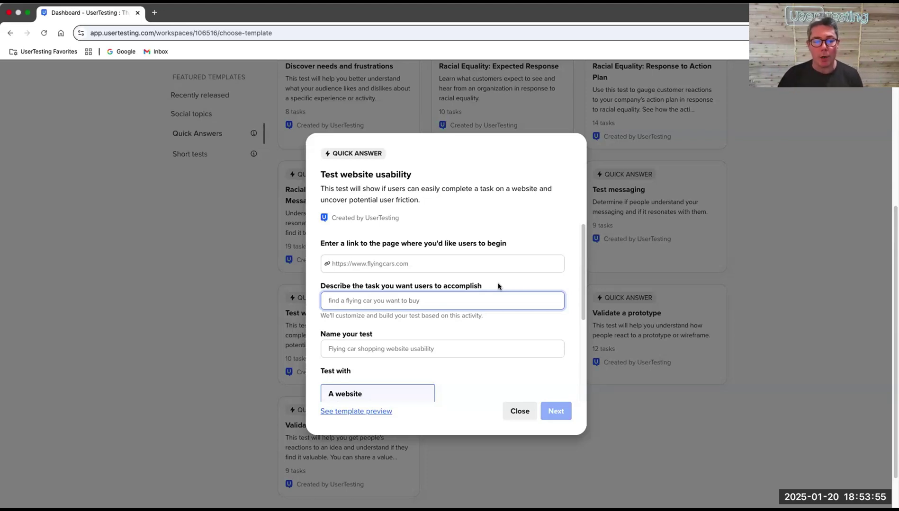
Name the test 'Amazon Laundry Test' and create it from the filled-in template
left_click(384, 341)
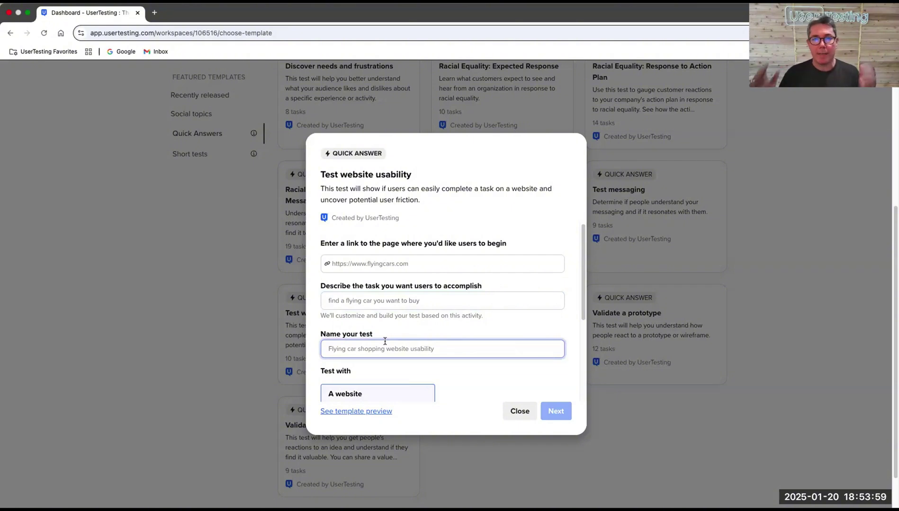
left_click(476, 371)
scroll(451, 321, "down", 5)
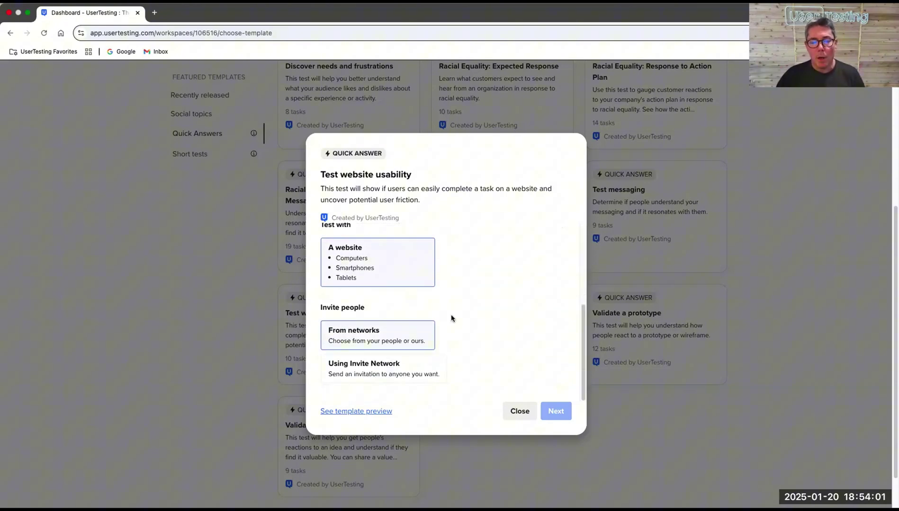
scroll(427, 291, "down", 2)
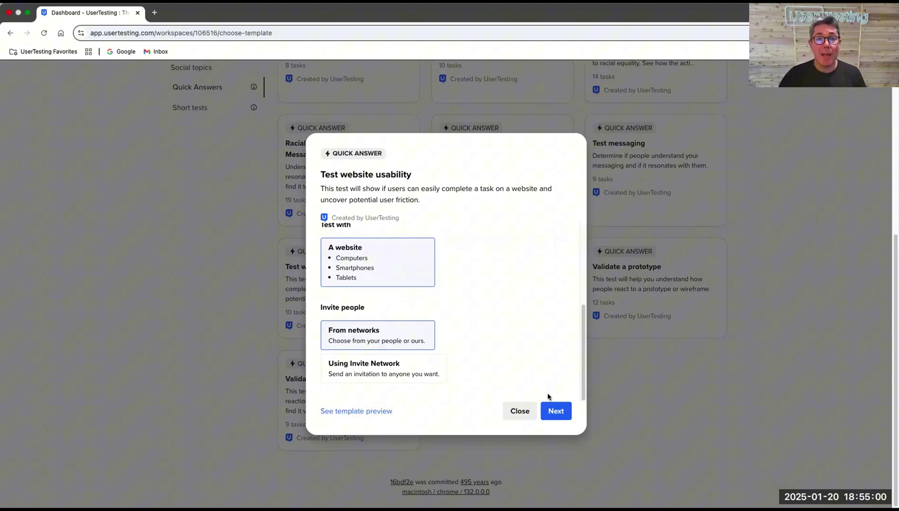
left_click(556, 412)
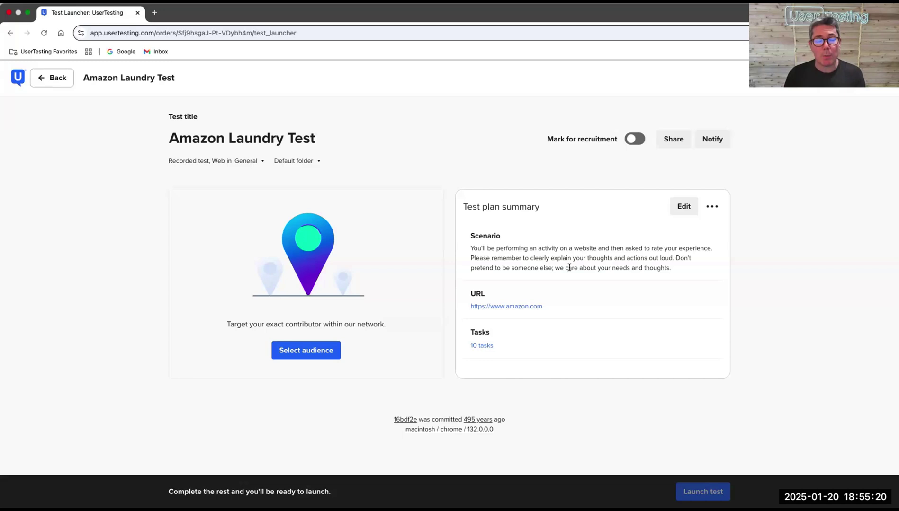
Begin selecting the test's audience by building a new one from scratch
left_click(289, 353)
left_click(281, 434)
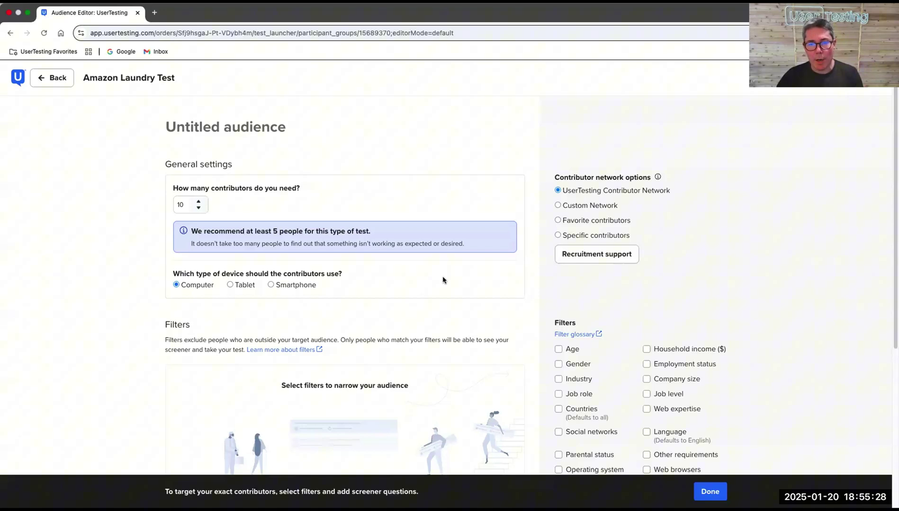
scroll(443, 280, "down", 3)
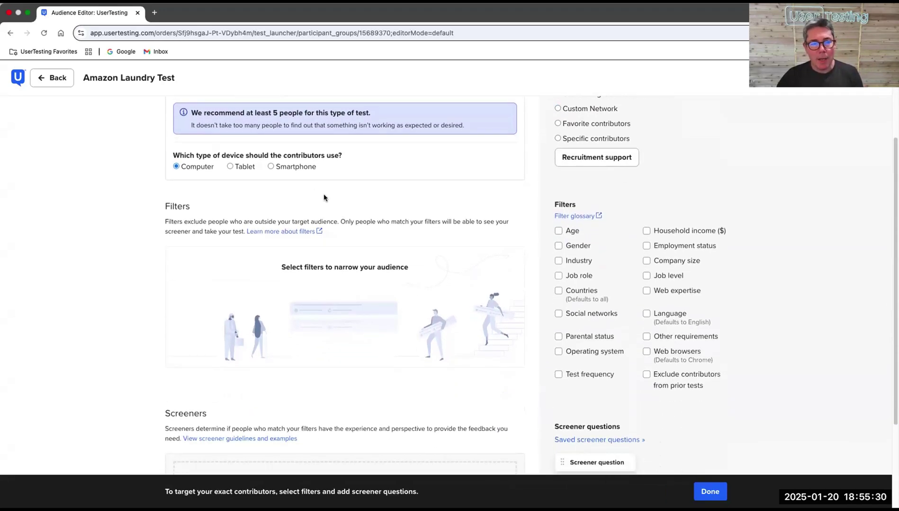
scroll(313, 189, "up", 3)
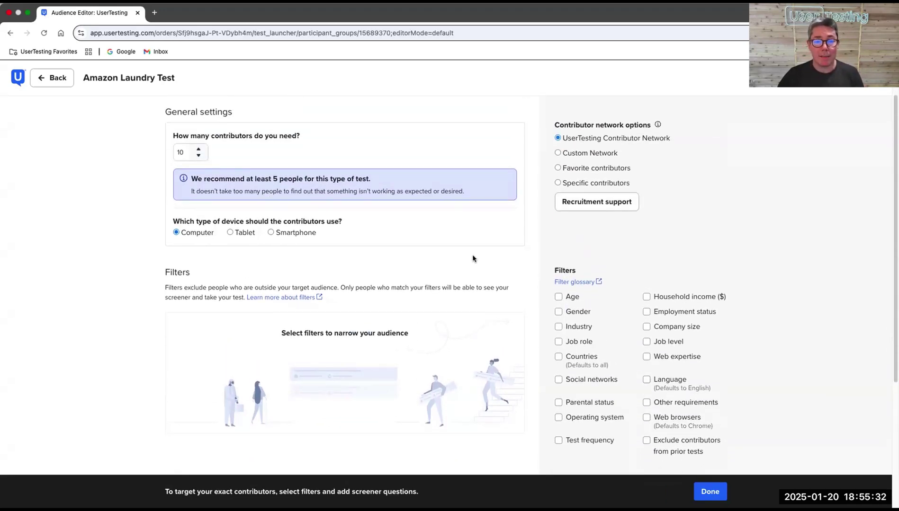
scroll(474, 253, "down", 5)
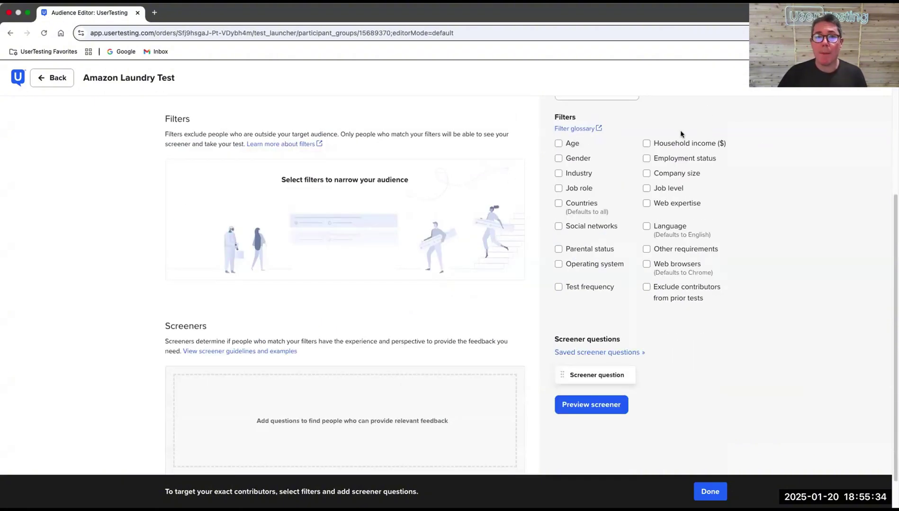
Add an Age filter of 32 to 65+ and a Countries filter for the United States
left_click(558, 143)
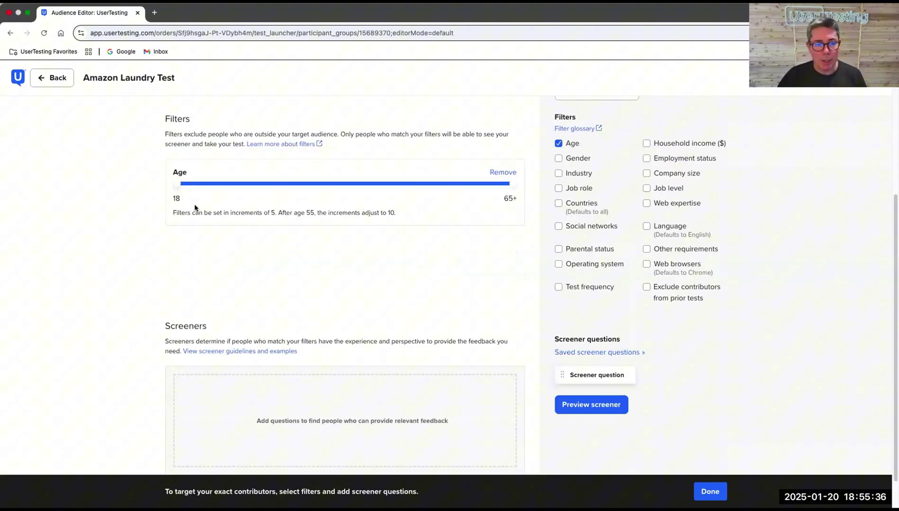
left_click_drag(175, 183, 288, 185)
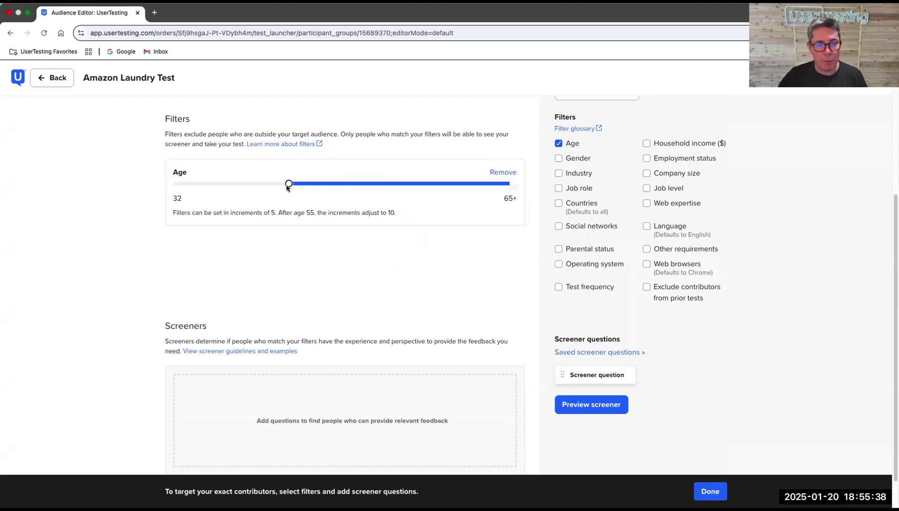
left_click(558, 203)
left_click(176, 261)
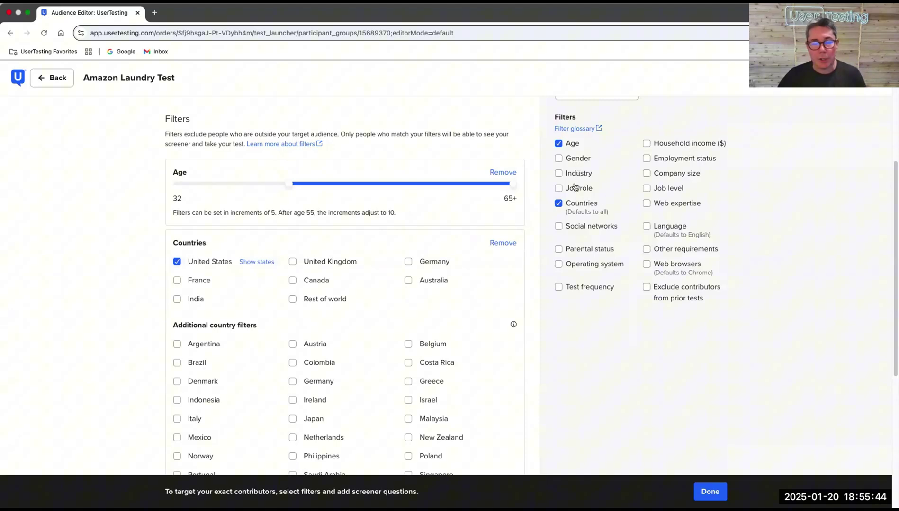
scroll(584, 229, "down", 5)
Add the screener question 'Do you have a laundry machine at home?'
left_click_drag(498, 337, 497, 340)
type("Do you have a lau")
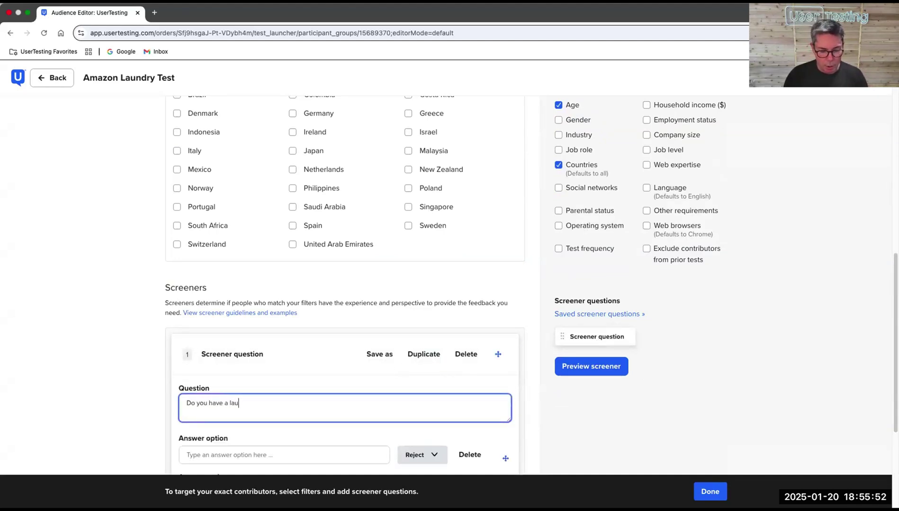
type("ndry machine ")
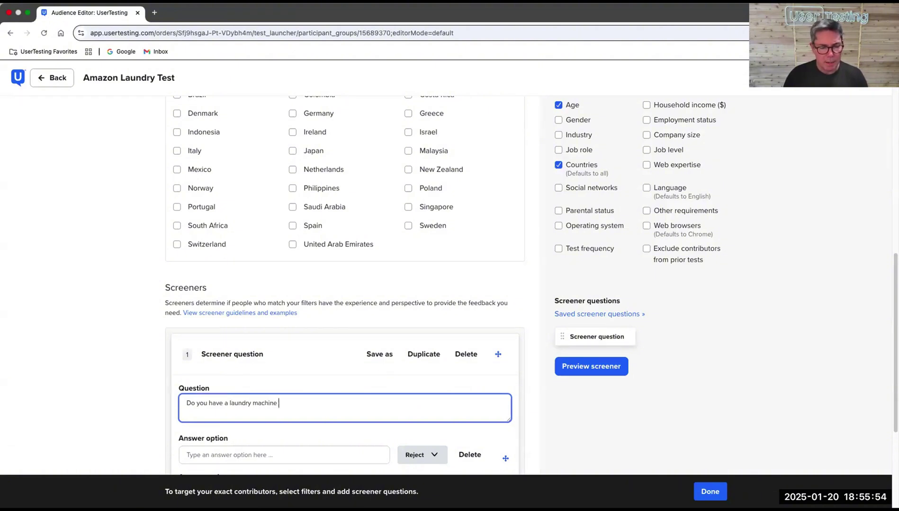
type("at home")
key("BackSpace")
key("BackSpace")
key("BackSpace")
key("BackSpace")
key("BackSpace")
type("home?")
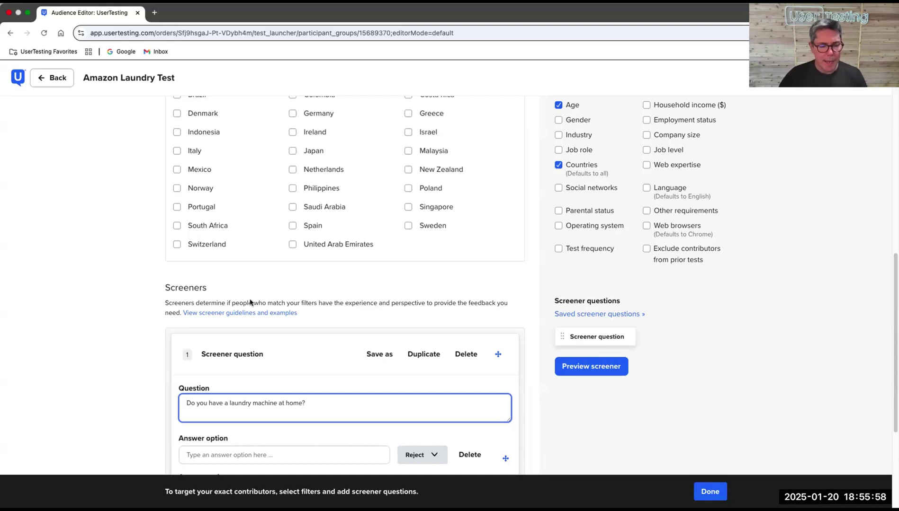
scroll(243, 386, "down", 2)
Give the screener answers Yes and No, with Yes set to Accept
left_click(243, 386)
type("Yes")
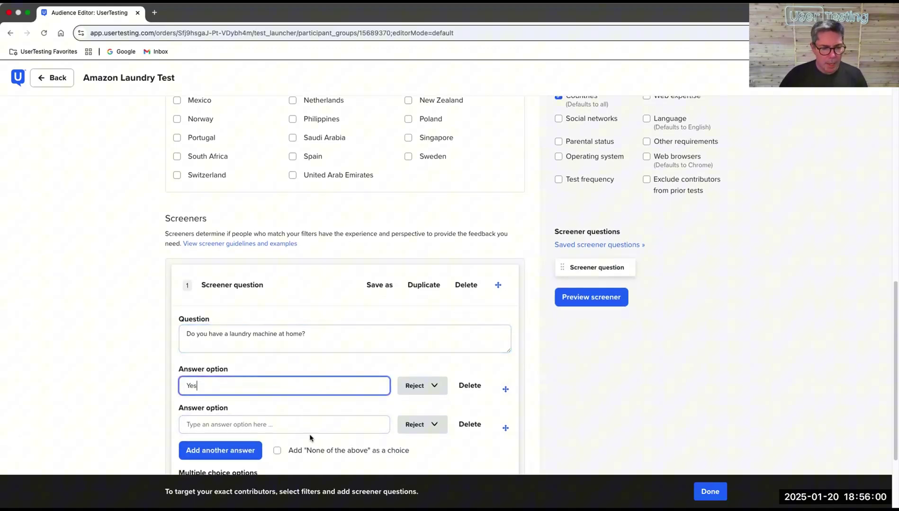
left_click(297, 420)
type("No")
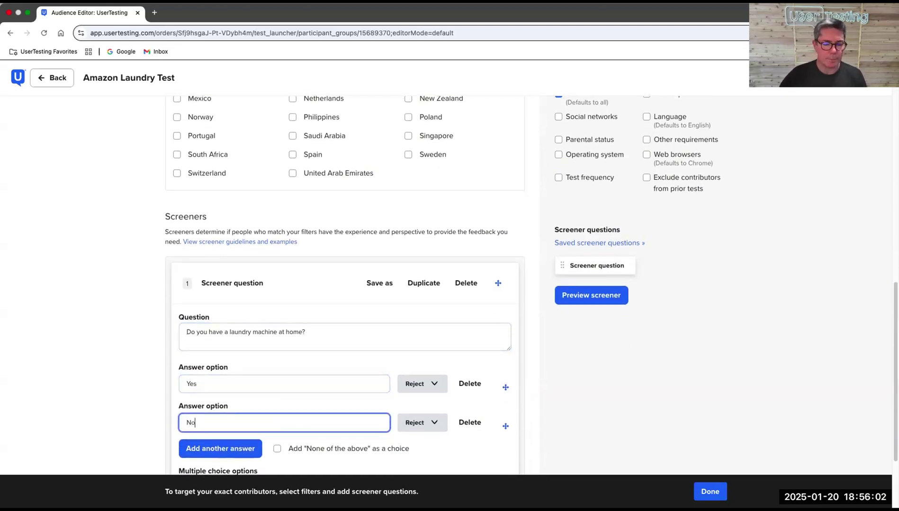
left_click(404, 384)
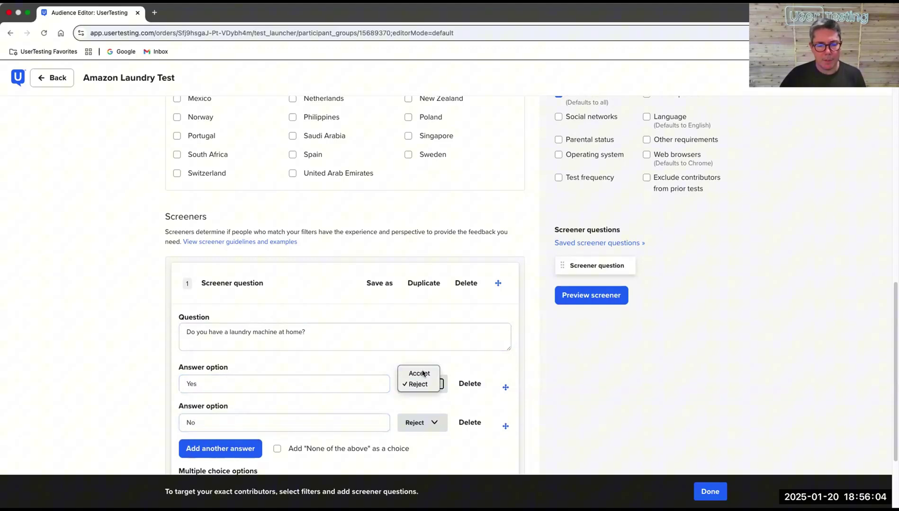
left_click(423, 372)
scroll(346, 416, "down", 1)
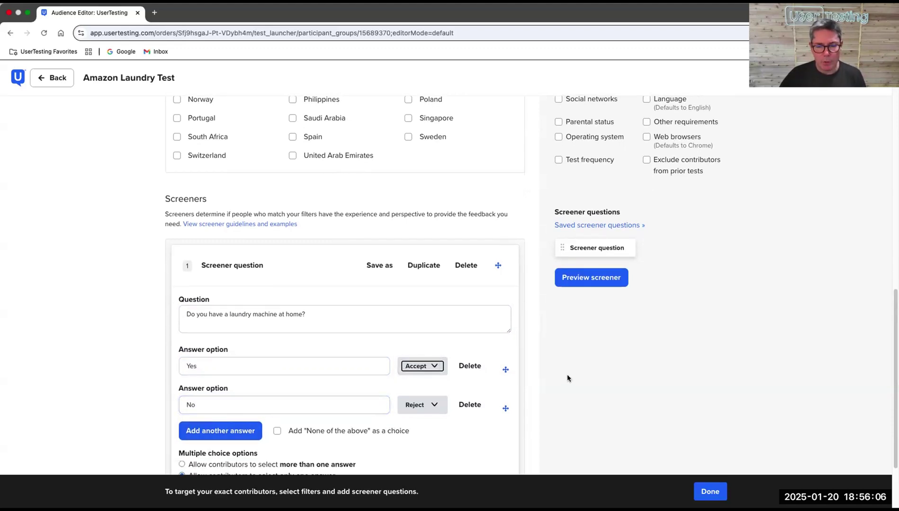
scroll(568, 377, "down", 4)
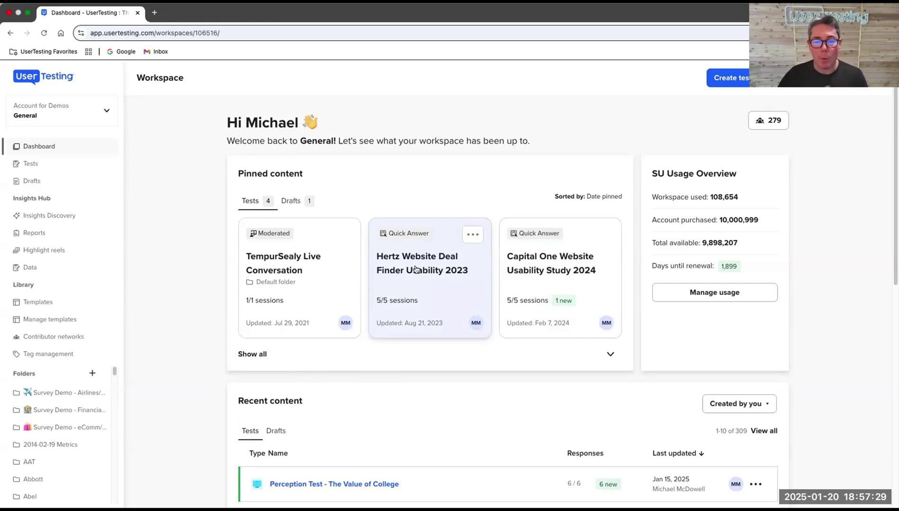
Open the pinned Hertz Website Deal Finder Usability 2023 study, review Needs work responses, then view Metrics
left_click(416, 270)
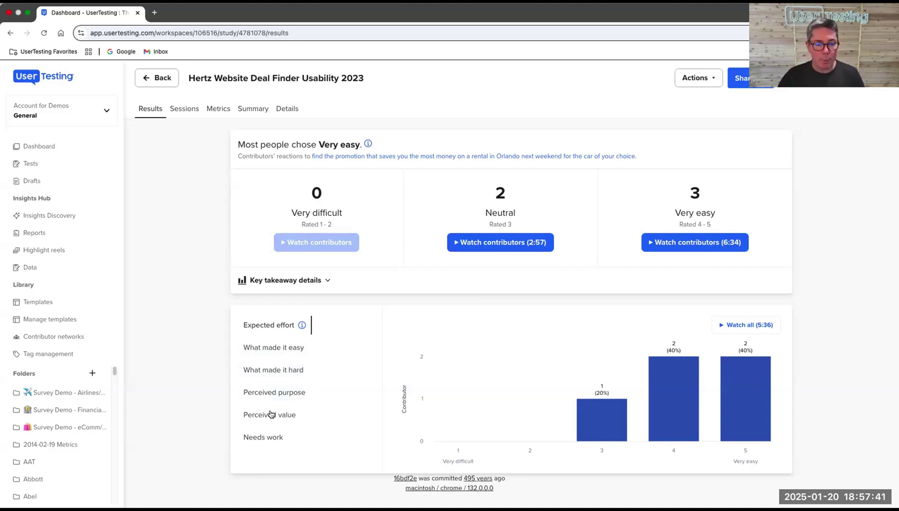
left_click(268, 439)
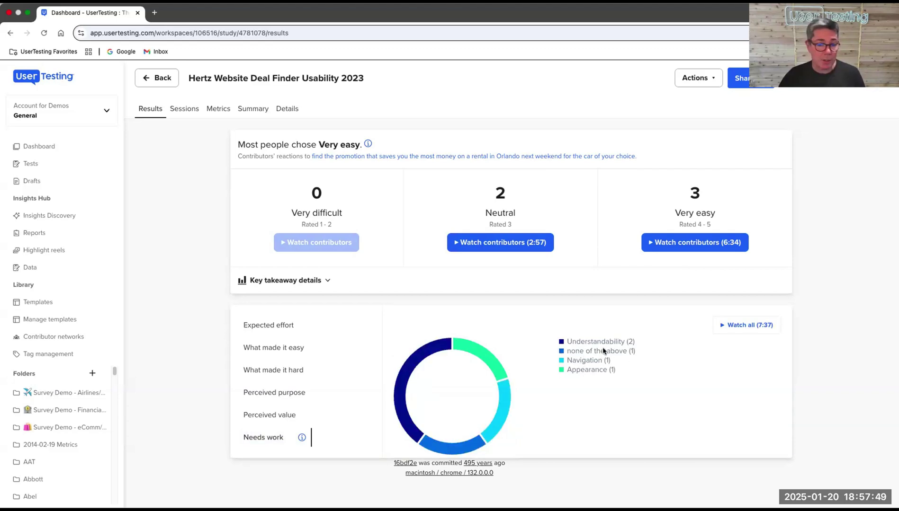
left_click(214, 115)
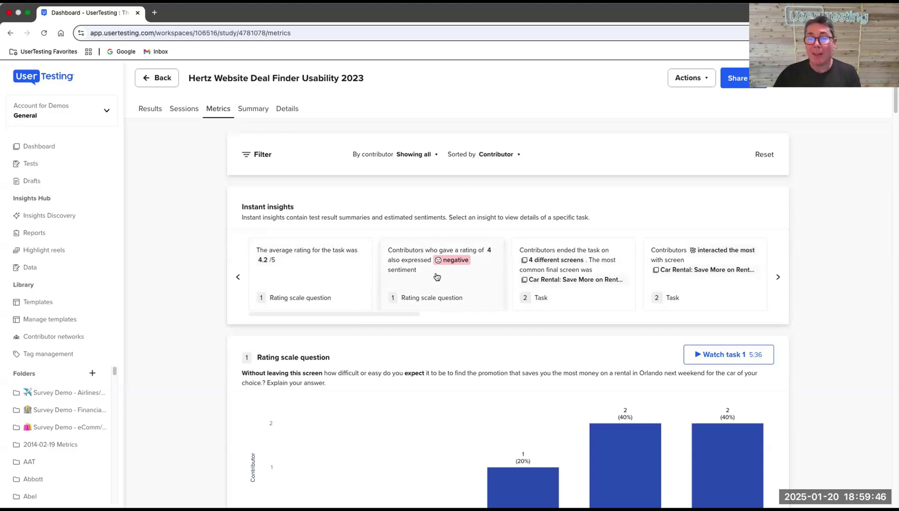
Check which contributors gave the task a rating of 4, then dismiss that list
scroll(509, 340, "down", 3)
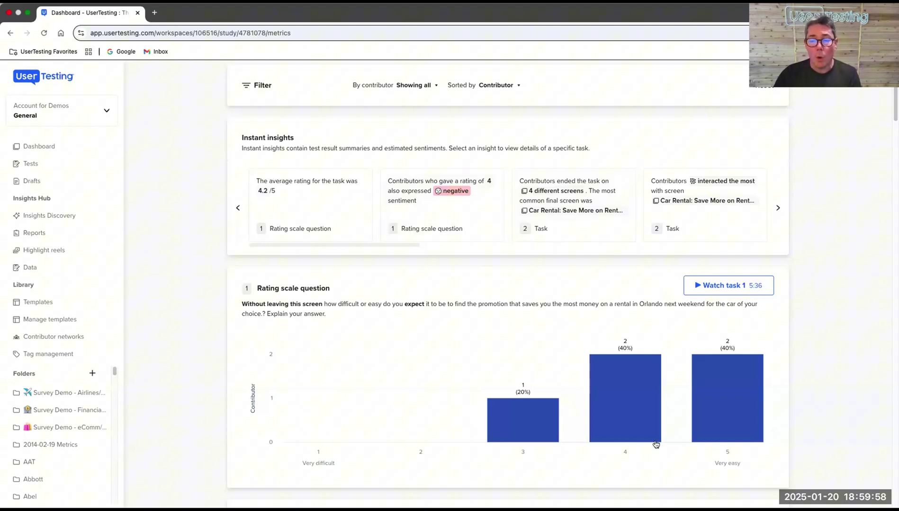
left_click(639, 412)
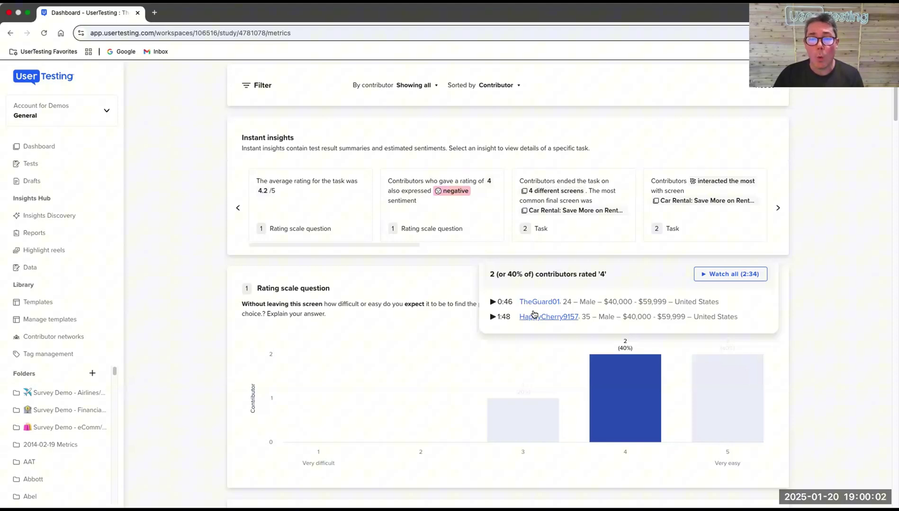
left_click(397, 338)
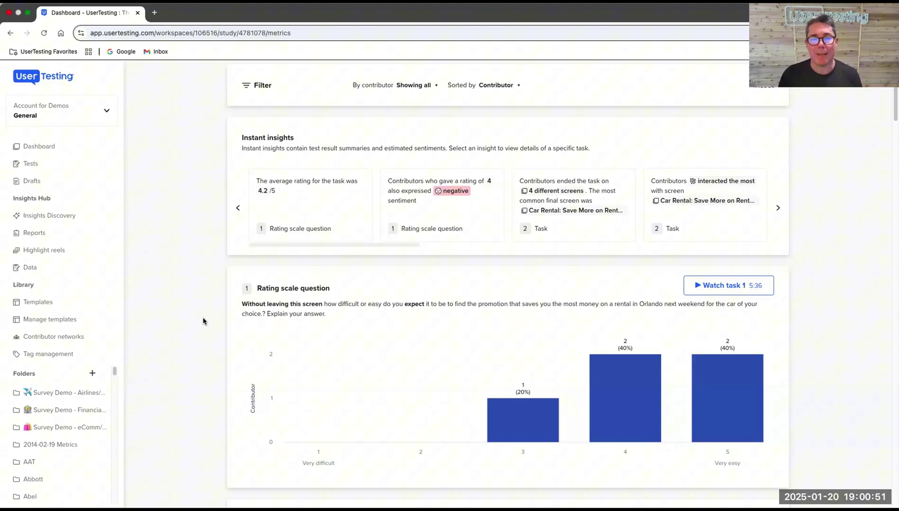
Scroll to the Task 2 summary: 01:54 average time, 4 screens, 14 interactions
scroll(201, 196, "down", 4)
scroll(197, 186, "down", 4)
scroll(198, 184, "up", 1)
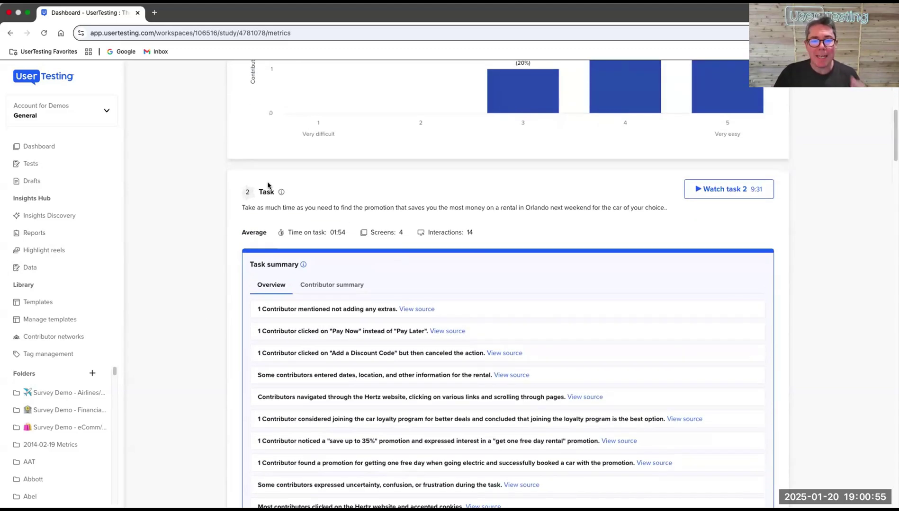
scroll(237, 183, "down", 1)
scroll(372, 187, "down", 2)
scroll(303, 142, "up", 1)
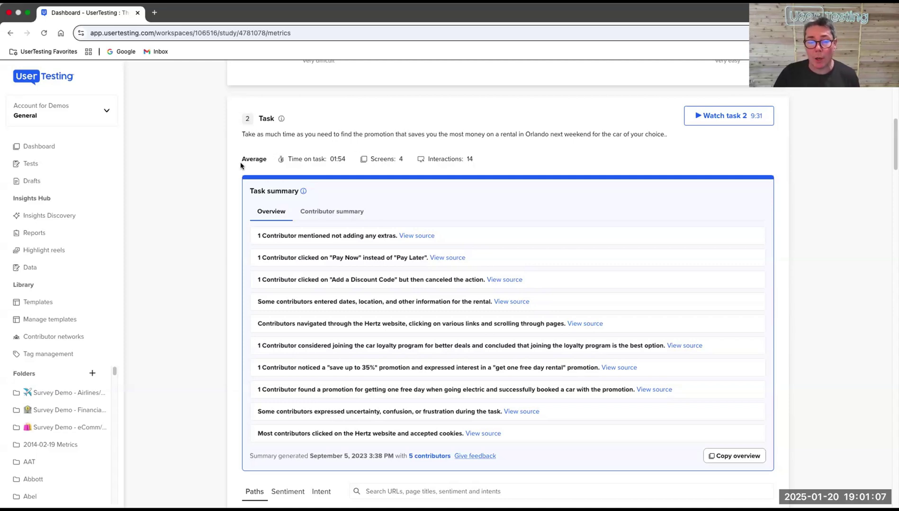
In the Task 2 Paths chart, open Screen interactions for the striped friction node on the Hertz vehicles screen
scroll(224, 177, "down", 3)
scroll(224, 177, "down", 3)
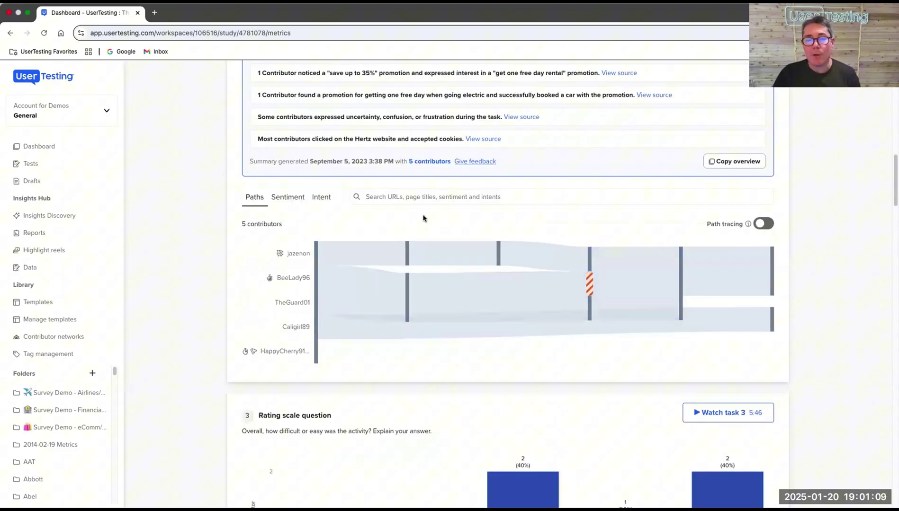
scroll(182, 243, "down", 1)
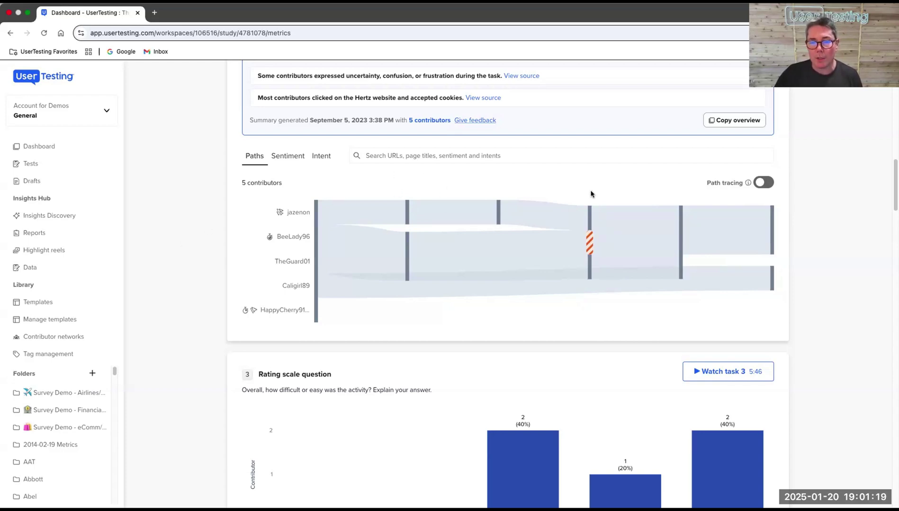
mouse_move(590, 214)
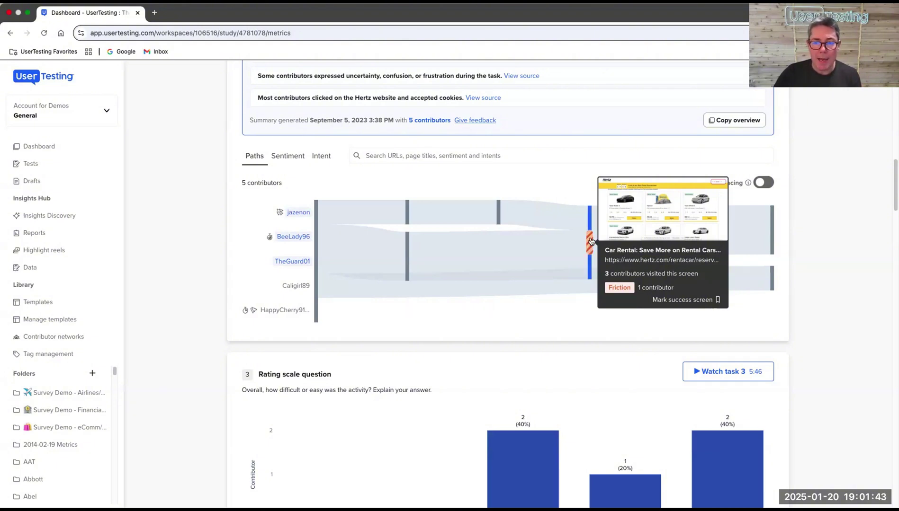
left_click(590, 242)
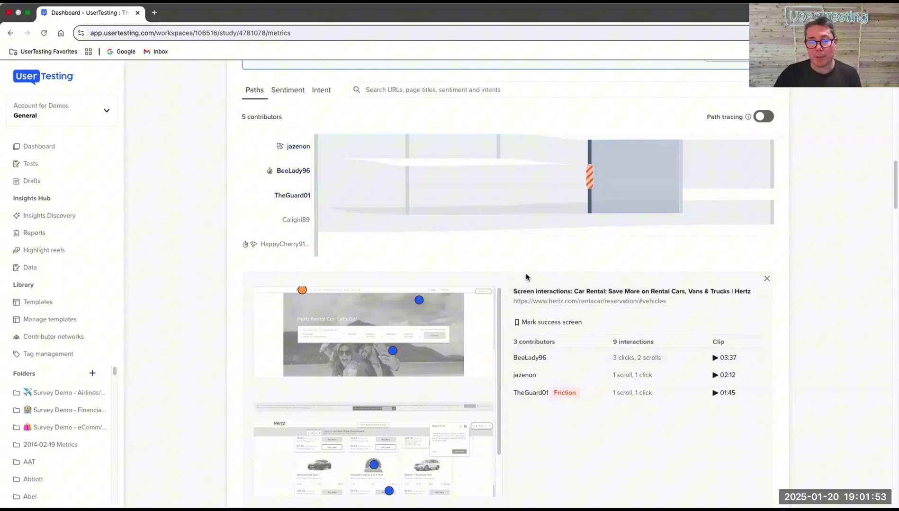
scroll(237, 116, "up", 2)
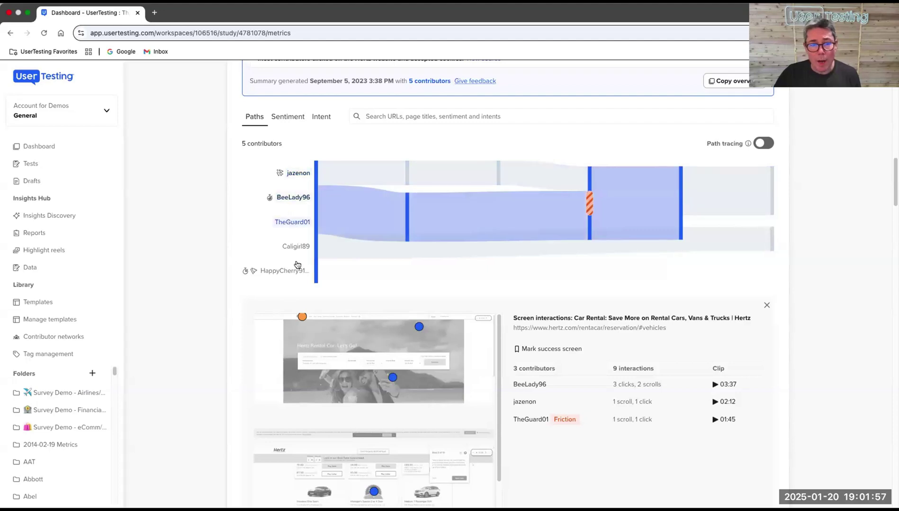
Open the slowest contributor's path (03:37, 5 screens, 22 interactions) and expand all screen cards' interactions
left_click(281, 201)
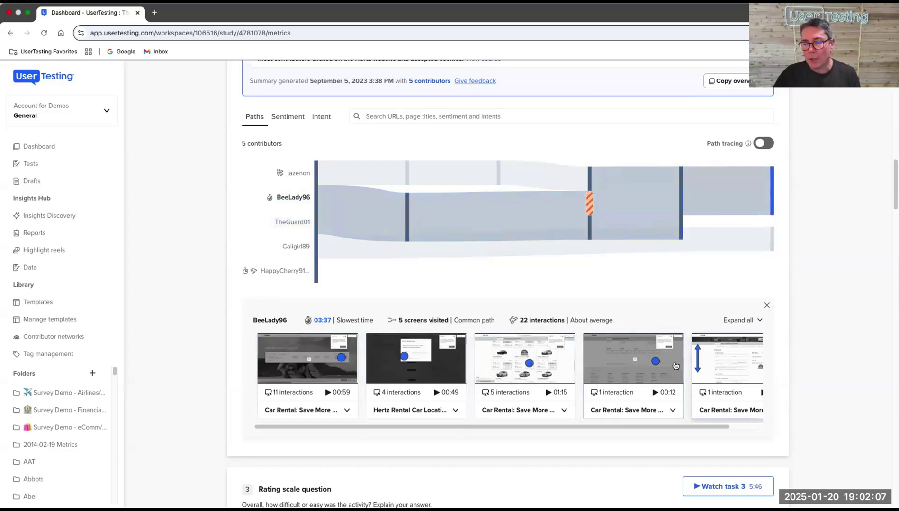
left_click(735, 321)
scroll(192, 237, "down", 3)
mouse_move(292, 335)
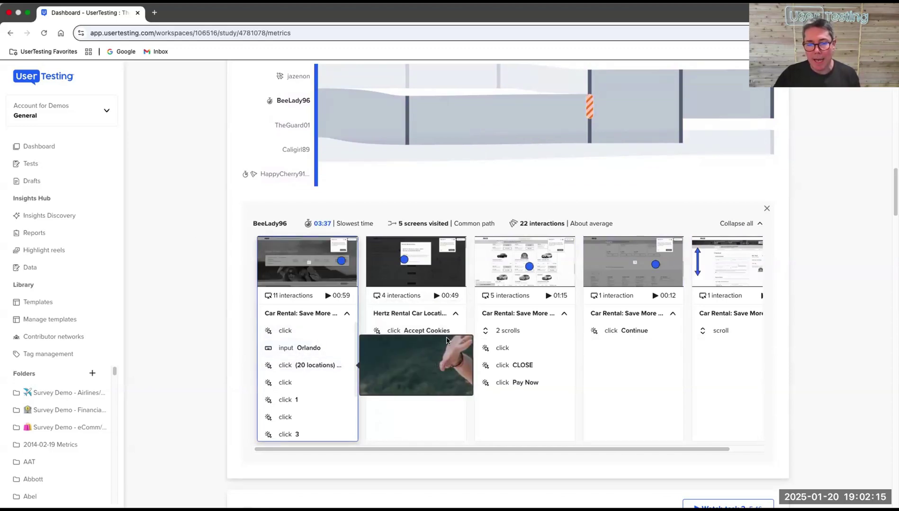
mouse_move(435, 331)
mouse_move(433, 365)
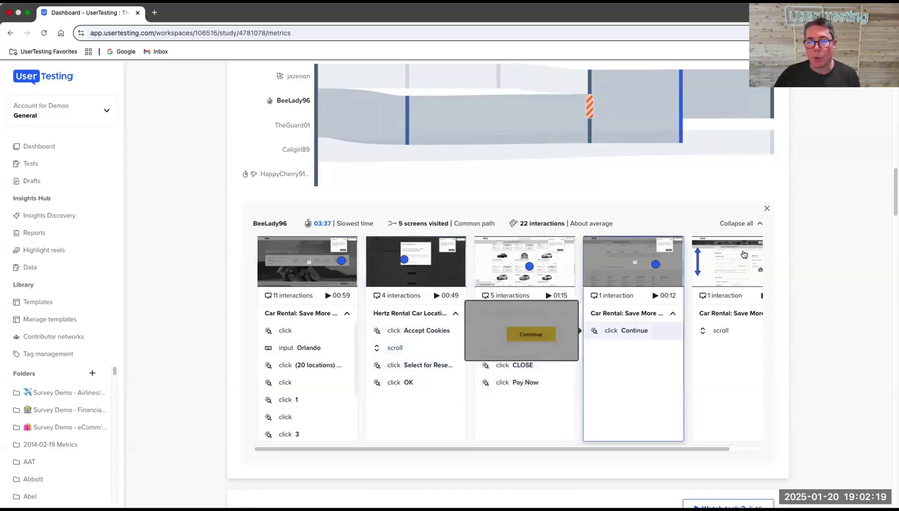
scroll(665, 381, "right", 2)
left_click_drag(615, 449, 411, 448)
scroll(825, 279, "up", 2)
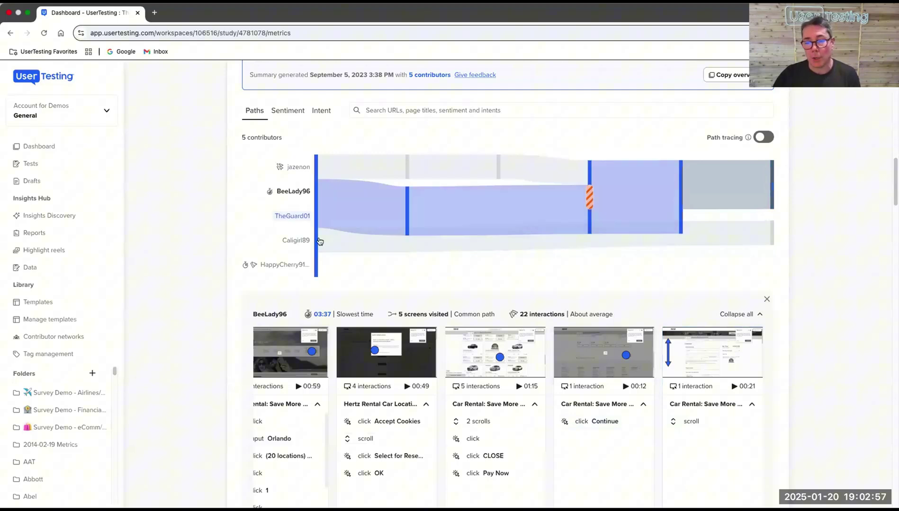
In the Sentiment chart, open the Hertz car rental screen's red contributor to read their negative comments
left_click(285, 110)
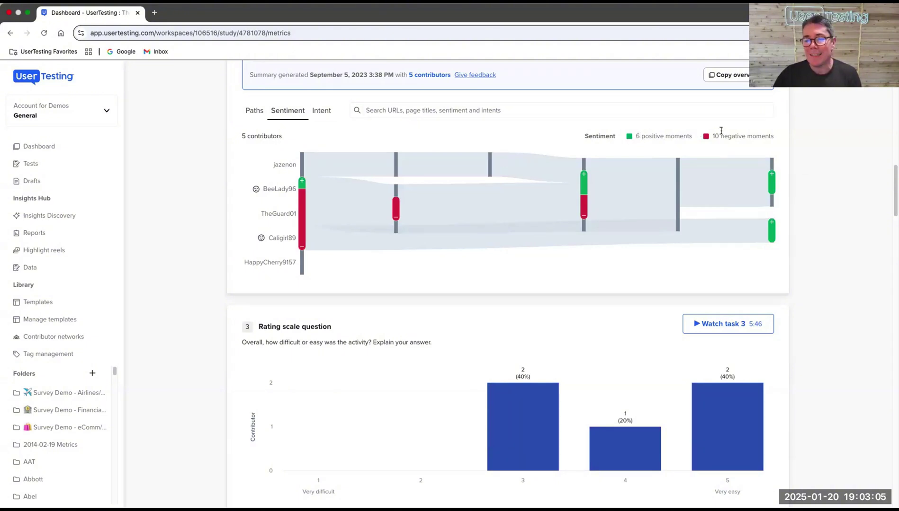
left_click(583, 194)
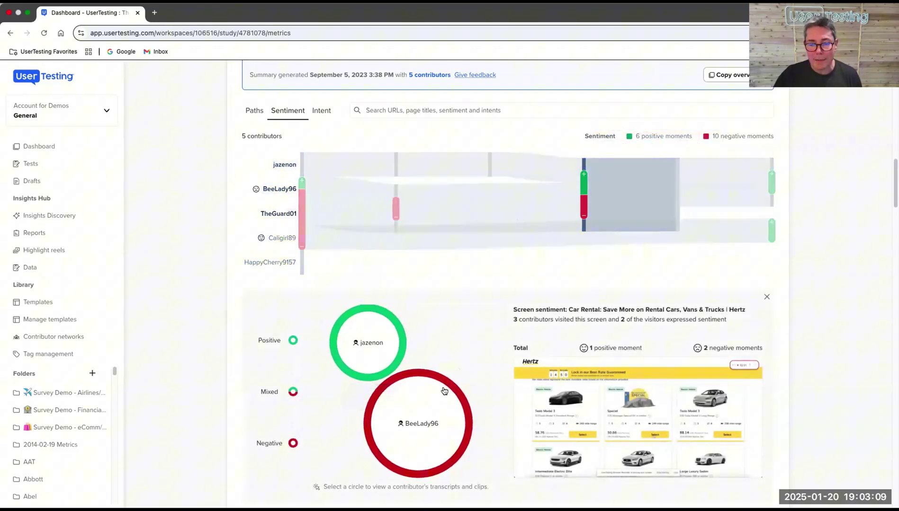
mouse_move(448, 400)
left_click(419, 410)
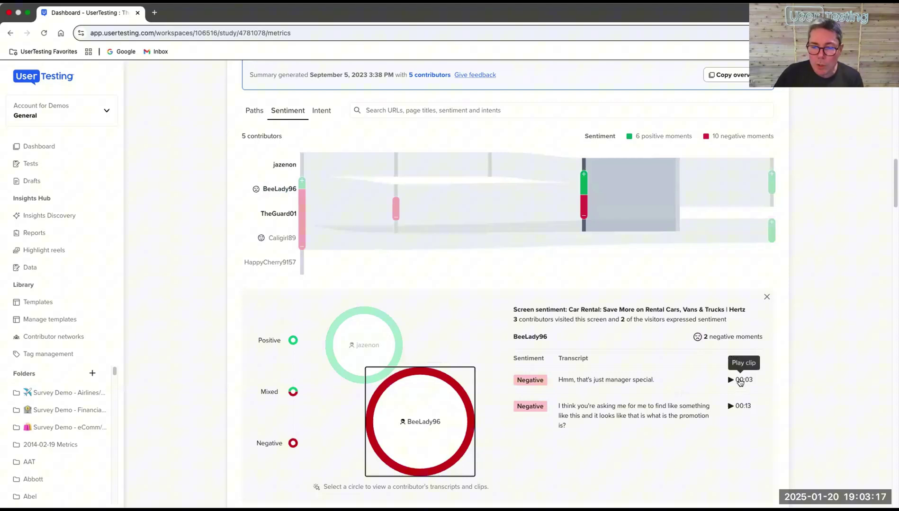
Open the session video for the negative comment and briefly play and pause it
left_click(741, 407)
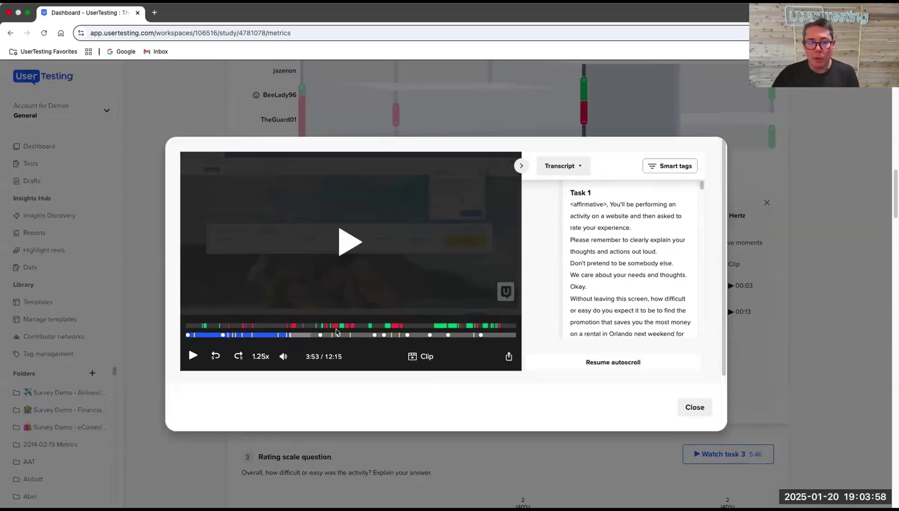
mouse_move(241, 332)
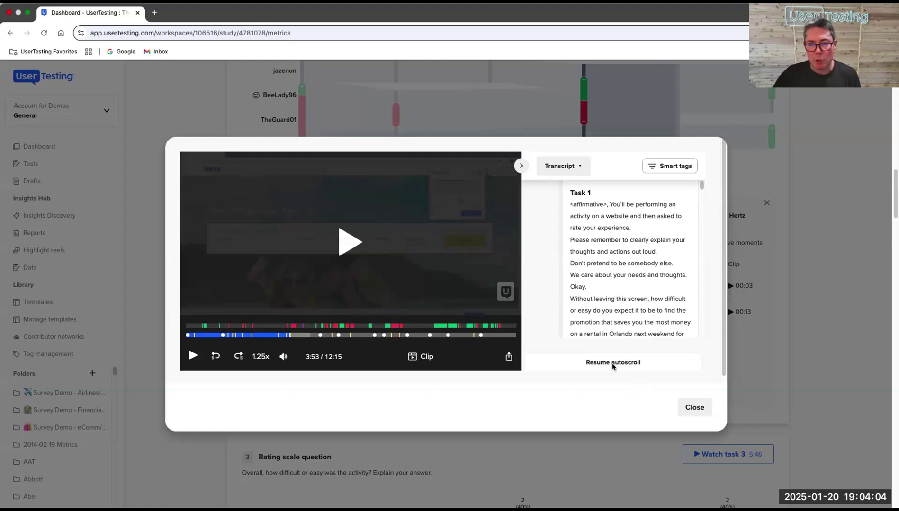
left_click(344, 248)
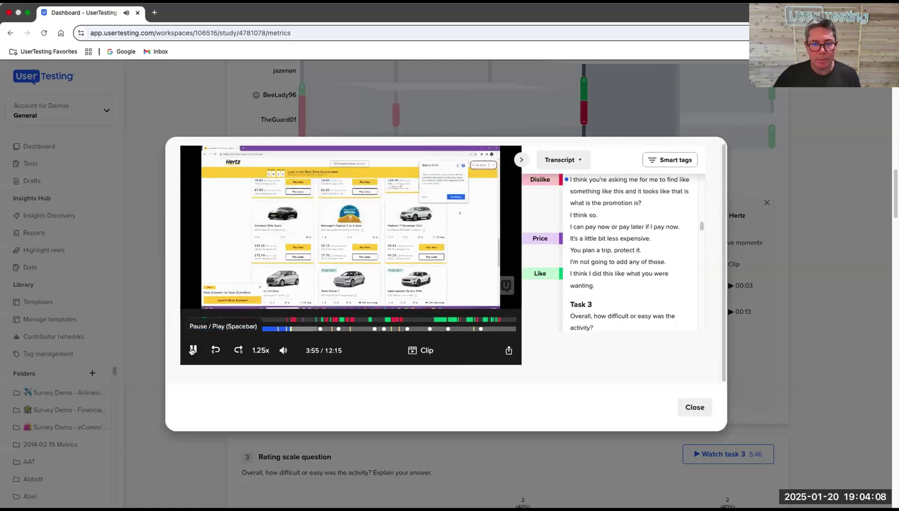
left_click(192, 350)
Select the transcript from 'Hmm, that's just manager special' to 'I think so' and make a 3:44–4:18 clip
scroll(625, 196, "up", 1)
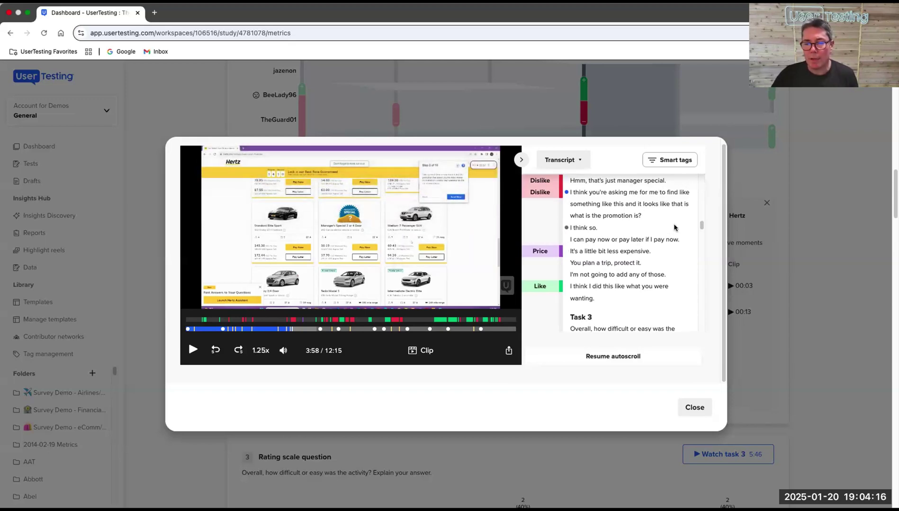
scroll(573, 194, "up", 1)
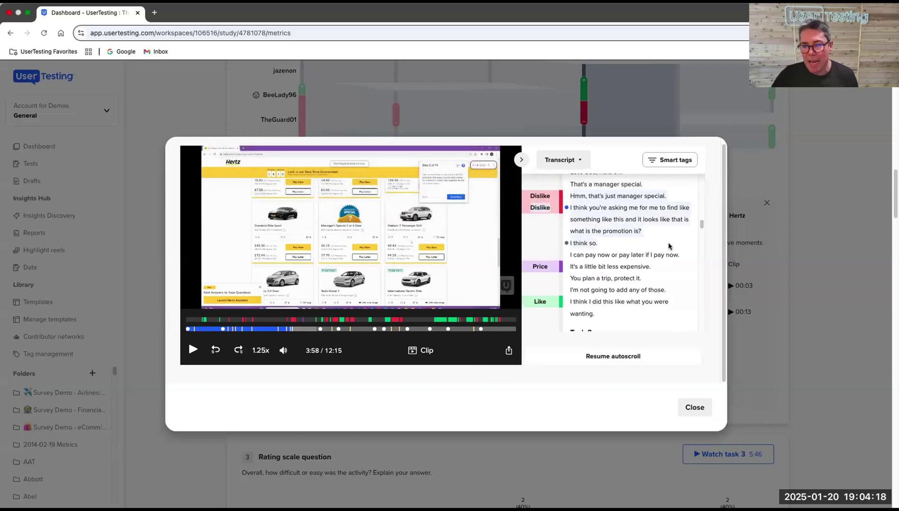
left_click_drag(630, 251, 608, 248)
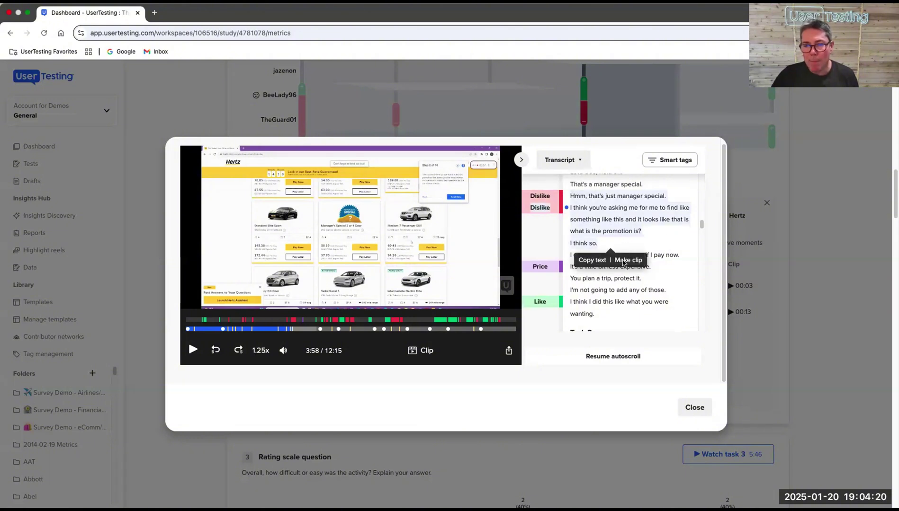
left_click(624, 263)
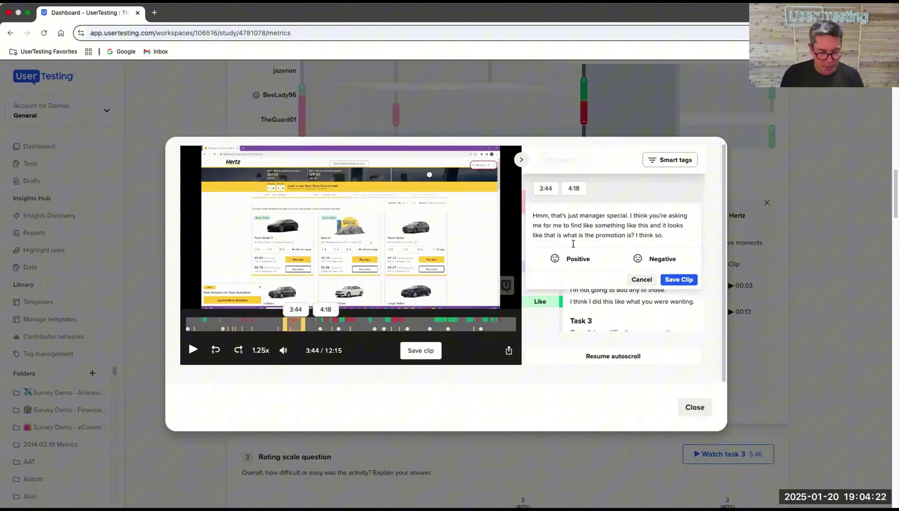
Save the clip tagged #confusion with Negative sentiment
type("#confusion")
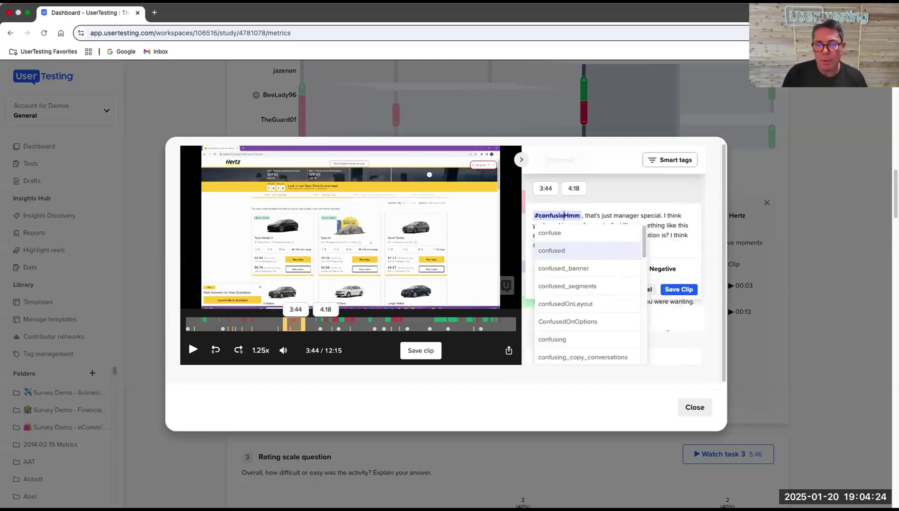
key("Return")
left_click(653, 270)
left_click(686, 289)
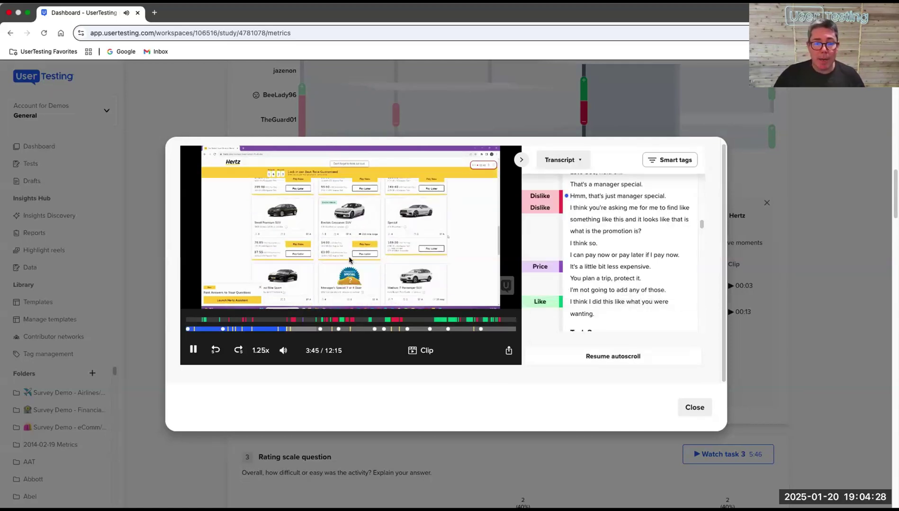
In the Notes & clips panel, open a saved clip's Share options
left_click(589, 164)
key("Return")
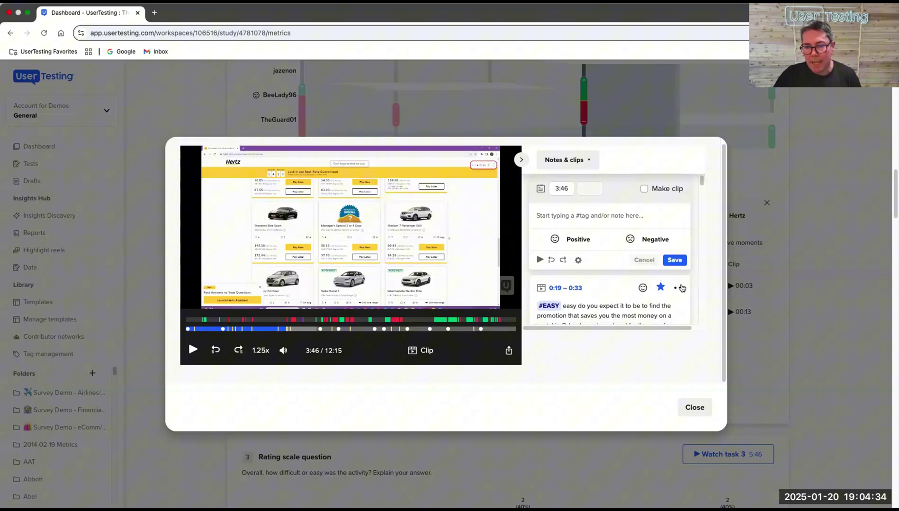
left_click(679, 289)
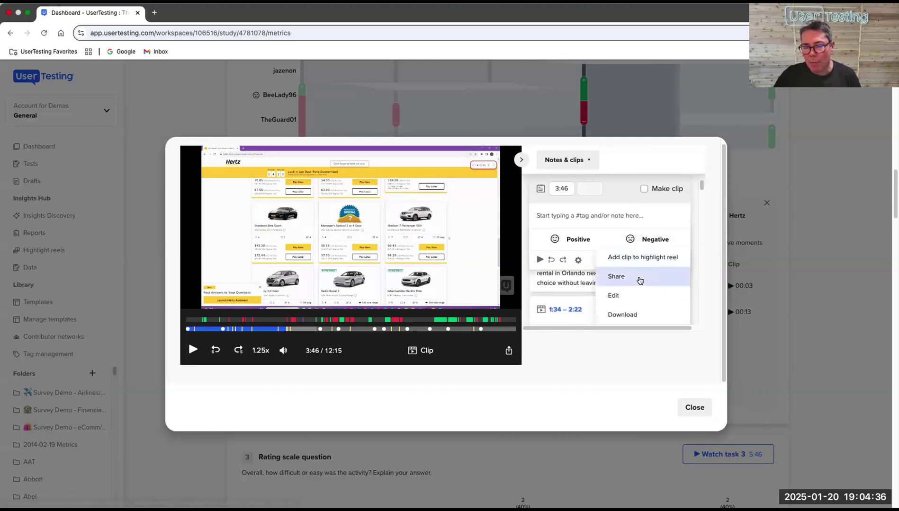
scroll(641, 289, "down", 1)
left_click(634, 256)
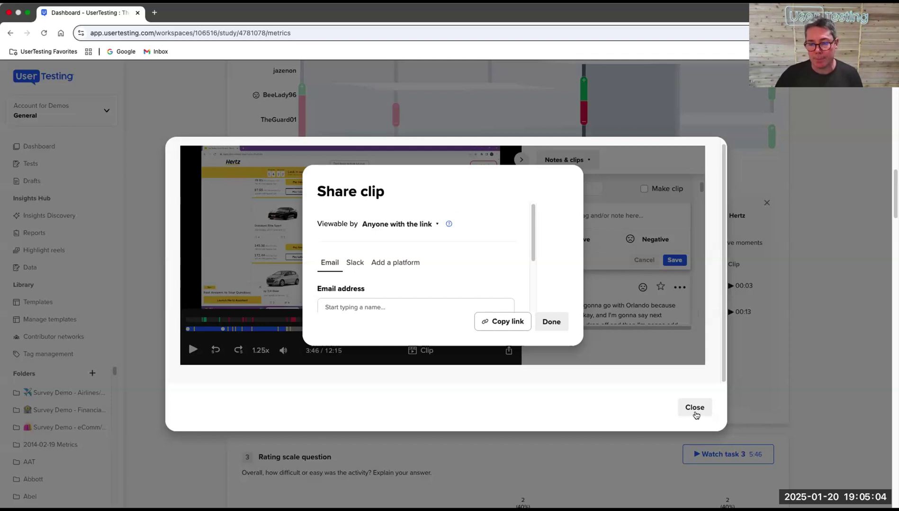
Close the clip player and view the source clip for the loyalty-program finding in Task summary
left_click(694, 407)
scroll(287, 154, "up", 3)
scroll(287, 153, "up", 3)
scroll(333, 216, "down", 2)
scroll(378, 246, "up", 4)
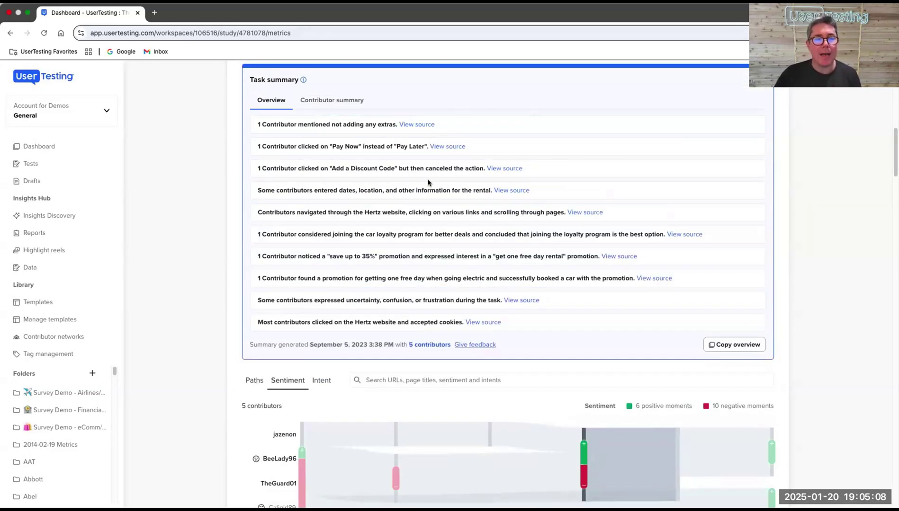
scroll(189, 149, "up", 1)
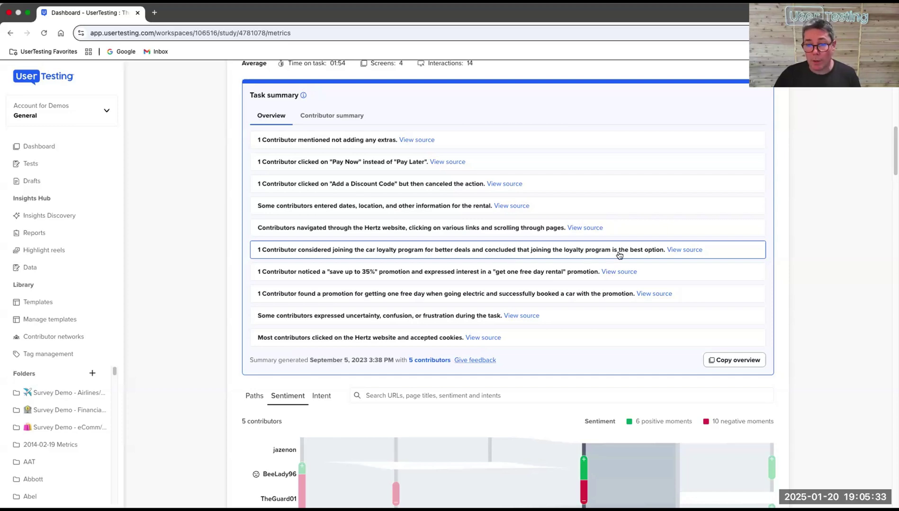
left_click(693, 250)
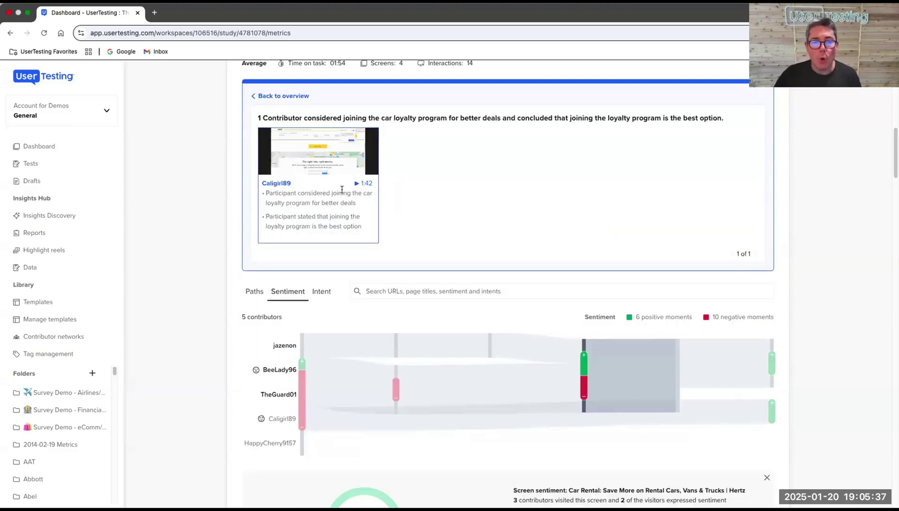
Show the first contributor's full timestamped action list in Contributor summary, and check the sharing dropdown
left_click(274, 96)
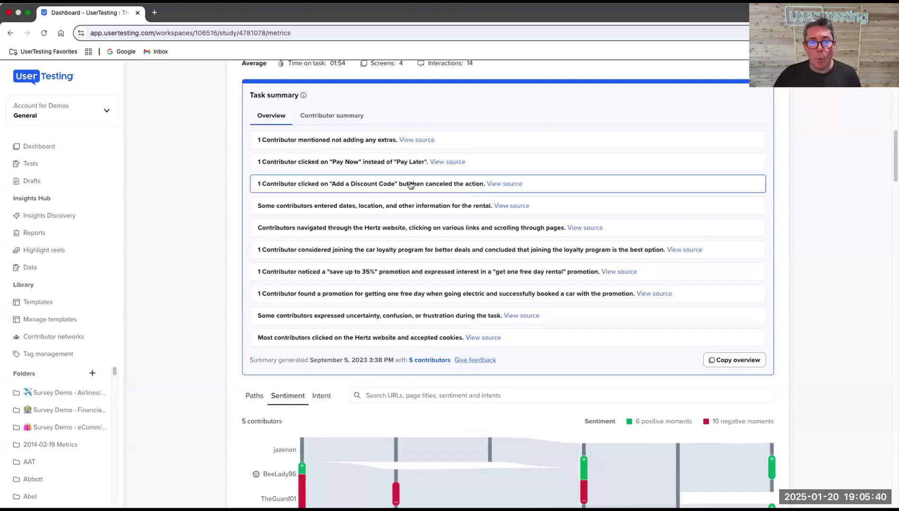
left_click(327, 117)
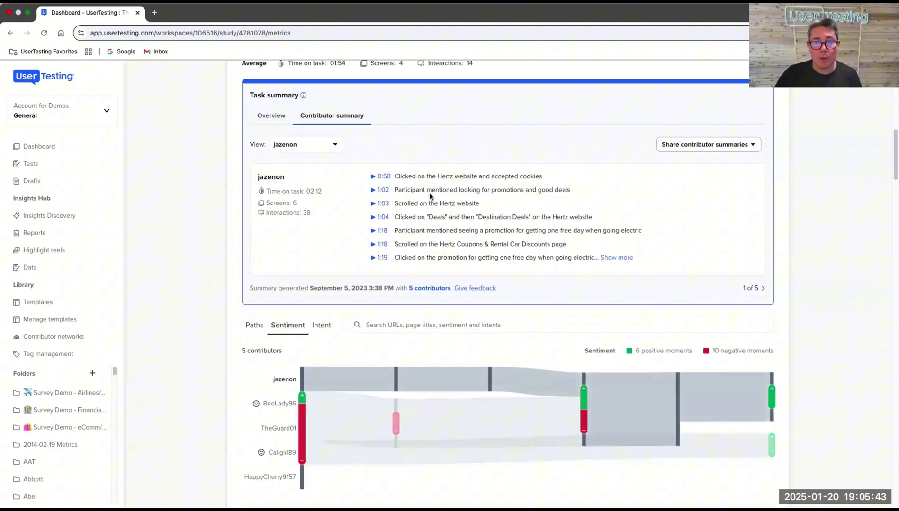
left_click(619, 258)
scroll(636, 219, "down", 1)
scroll(635, 216, "down", 2)
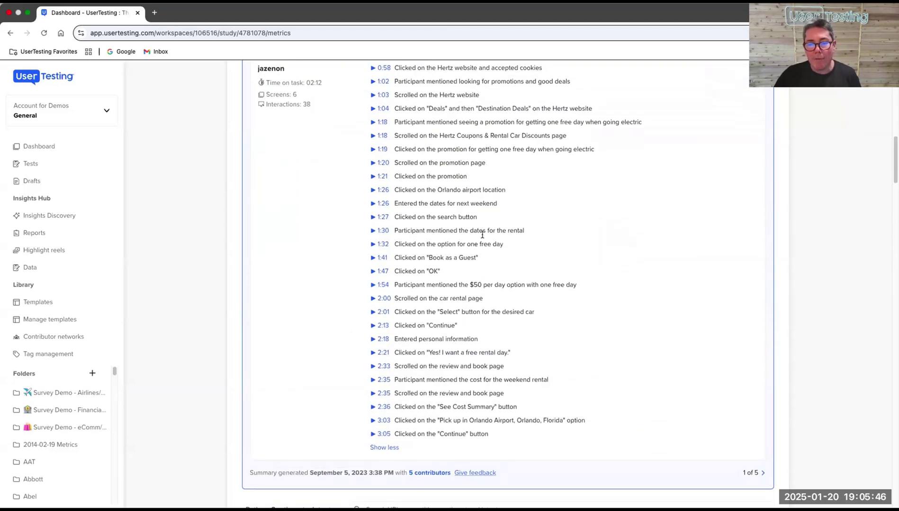
scroll(464, 125, "up", 1)
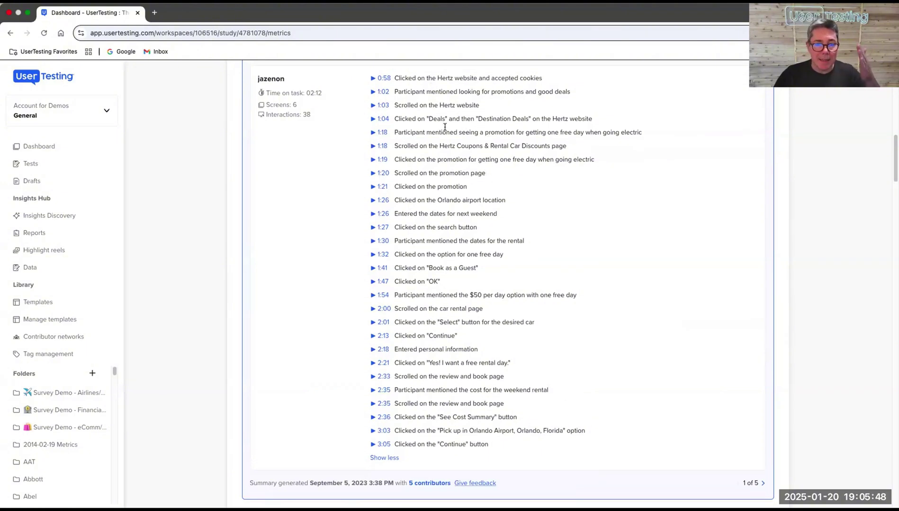
scroll(650, 283, "up", 3)
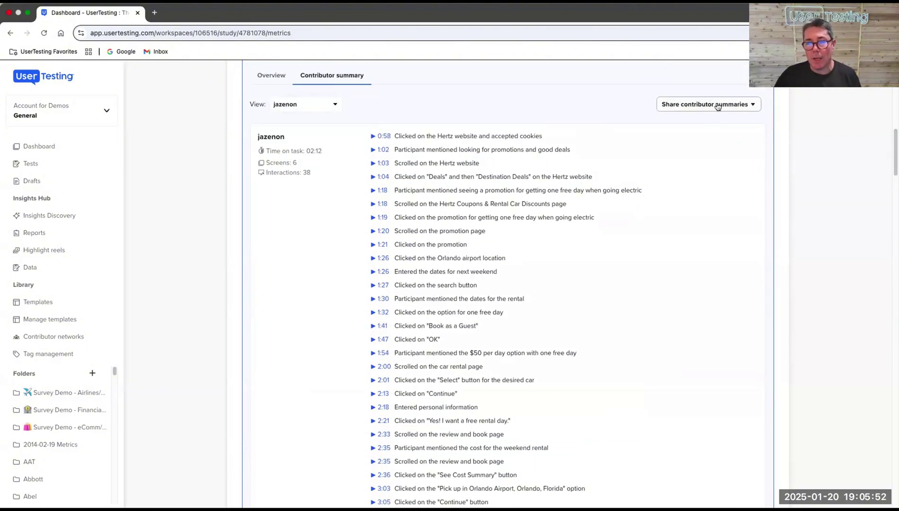
left_click(713, 103)
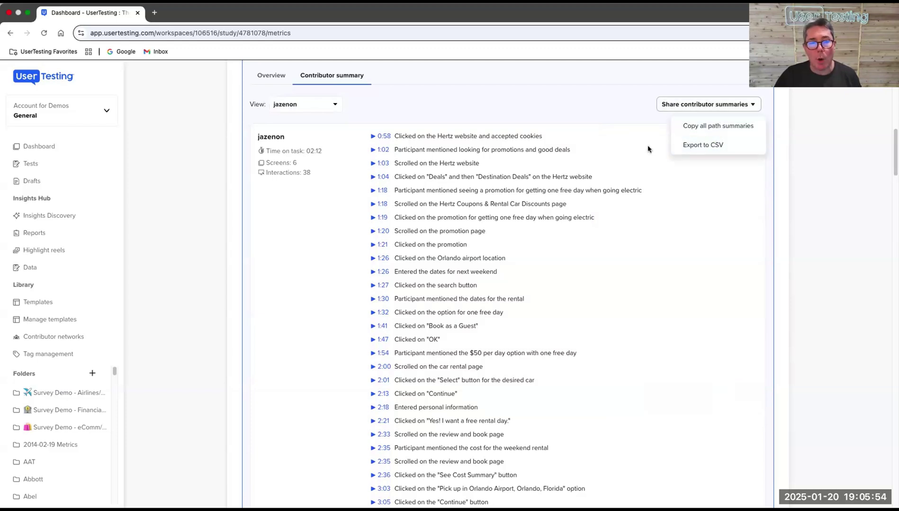
left_click(671, 198)
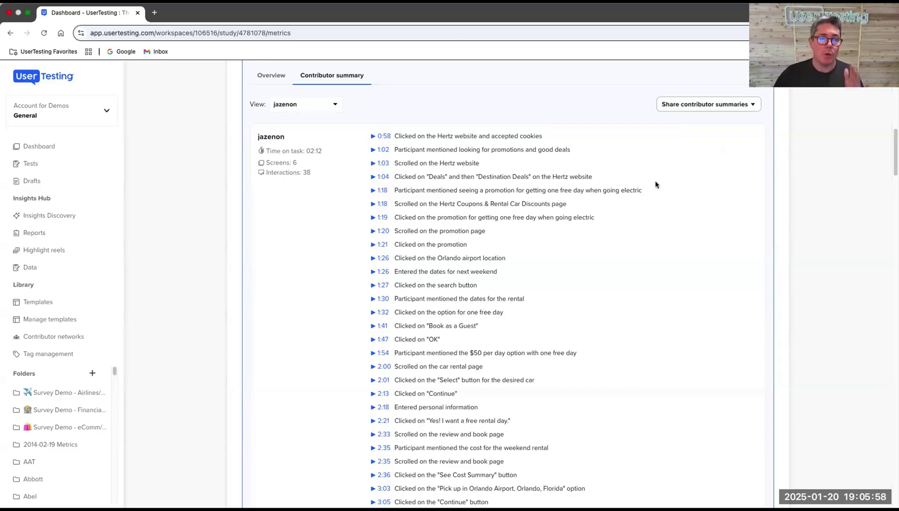
Select 'hard' in Question 4's keyword map and expand its full transcript excerpt
scroll(650, 187, "down", 10)
scroll(651, 192, "down", 10)
scroll(652, 194, "down", 3)
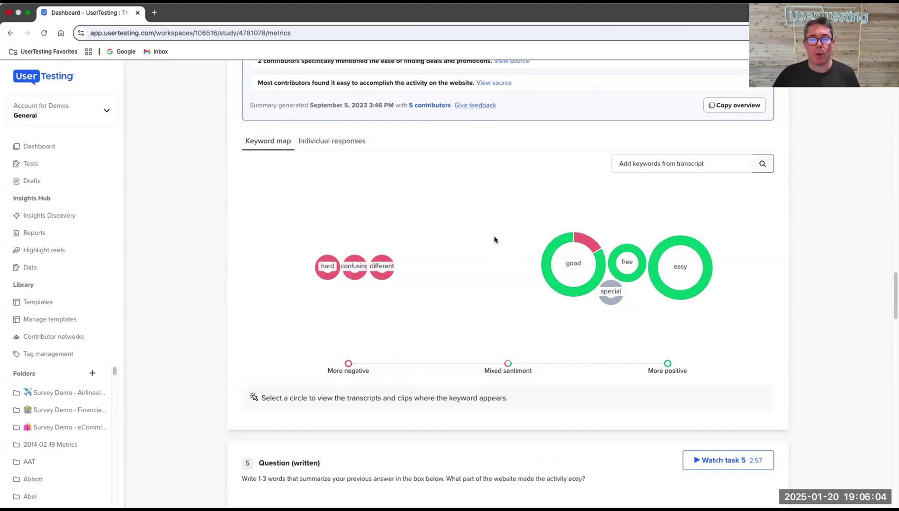
scroll(494, 240, "up", 4)
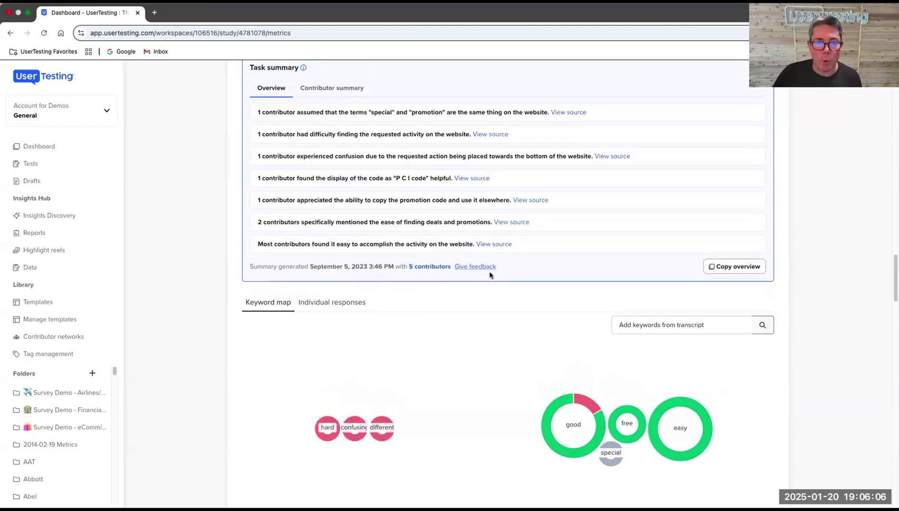
scroll(472, 121, "up", 1)
scroll(328, 229, "down", 4)
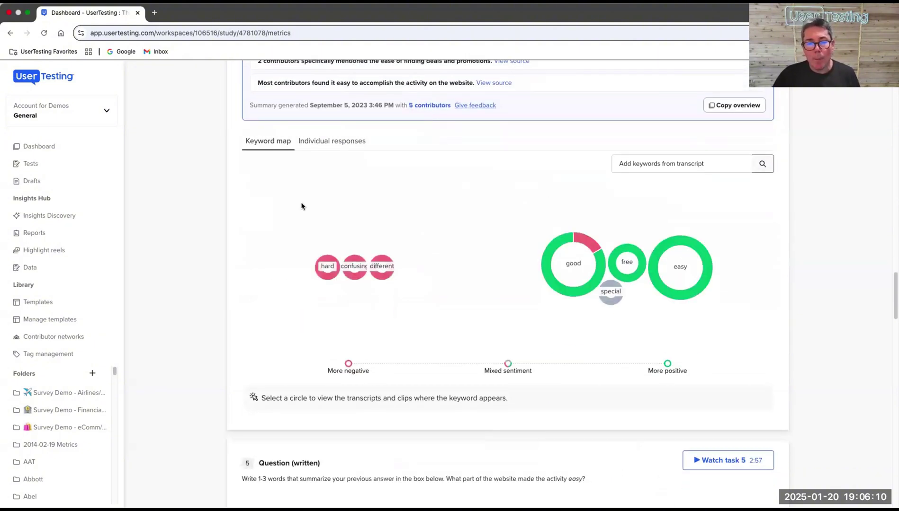
mouse_move(702, 261)
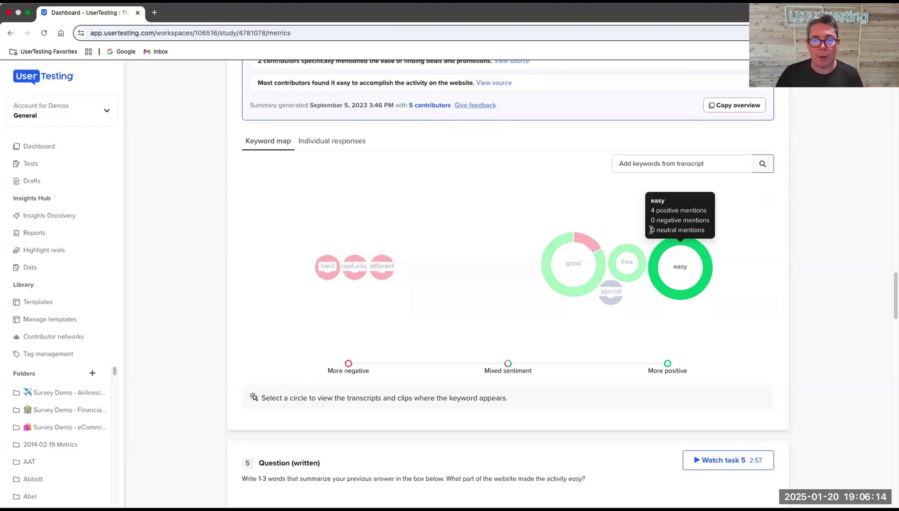
left_click(338, 279)
scroll(529, 274, "down", 2)
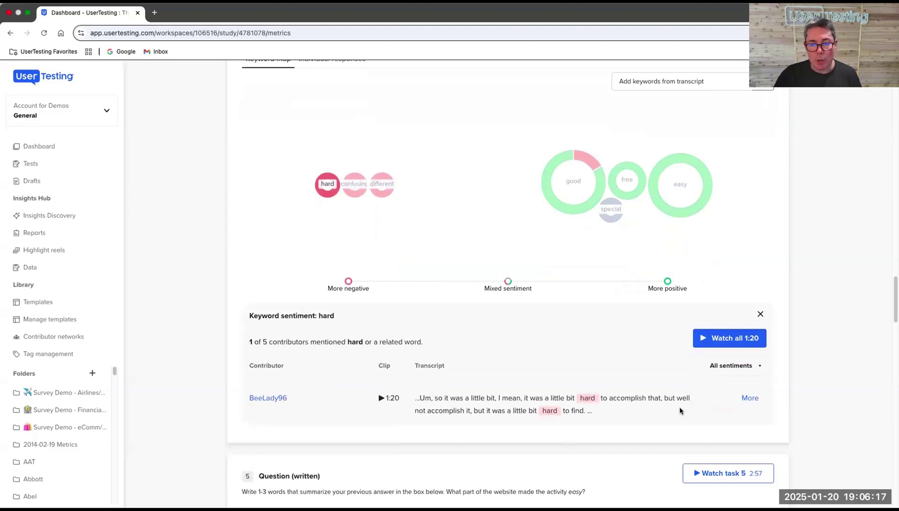
left_click(749, 398)
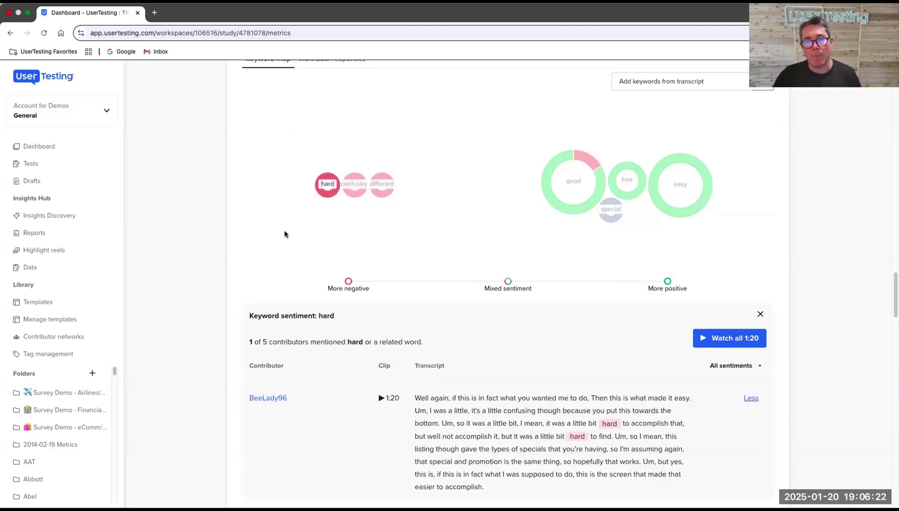
scroll(284, 233, "up", 3)
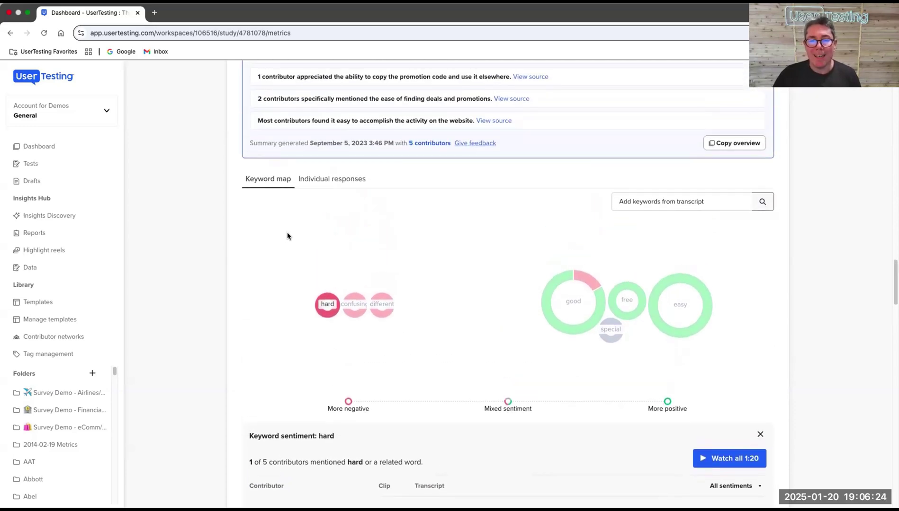
scroll(287, 236, "up", 6)
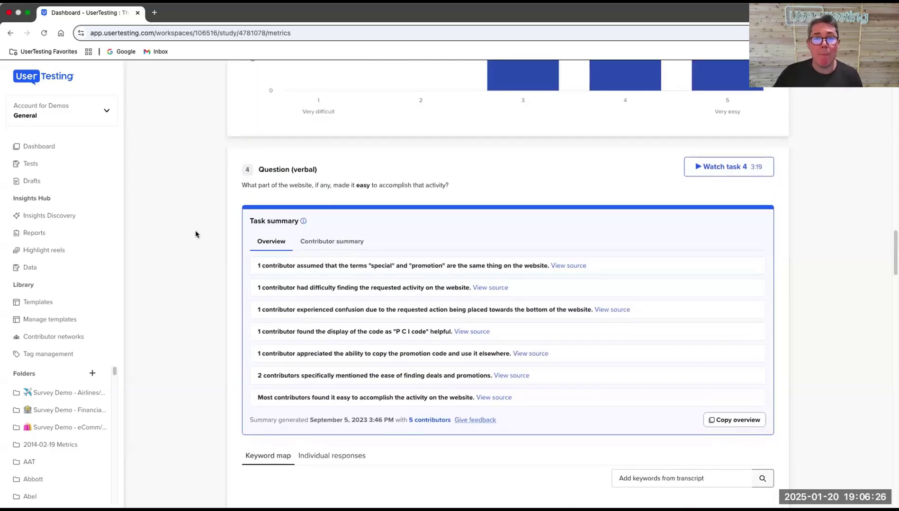
scroll(195, 231, "up", 2)
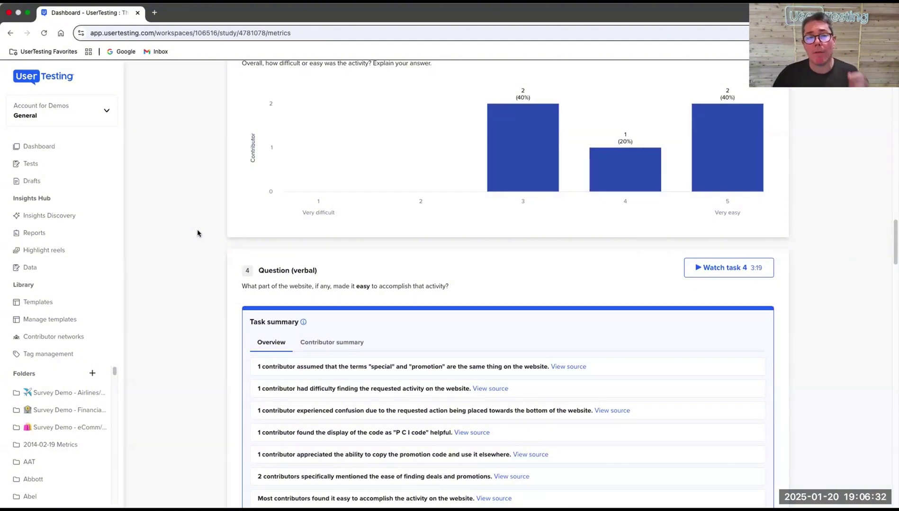
scroll(196, 232, "up", 3)
scroll(195, 230, "up", 1)
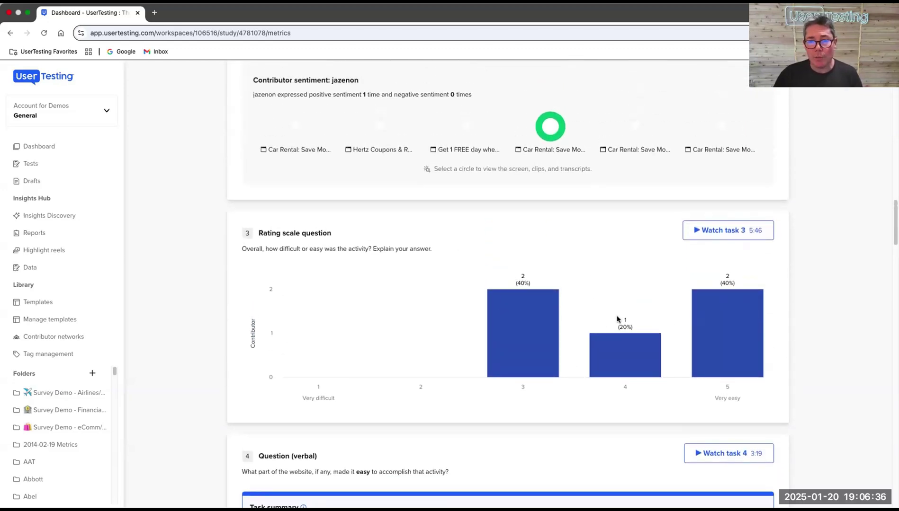
left_click(517, 322)
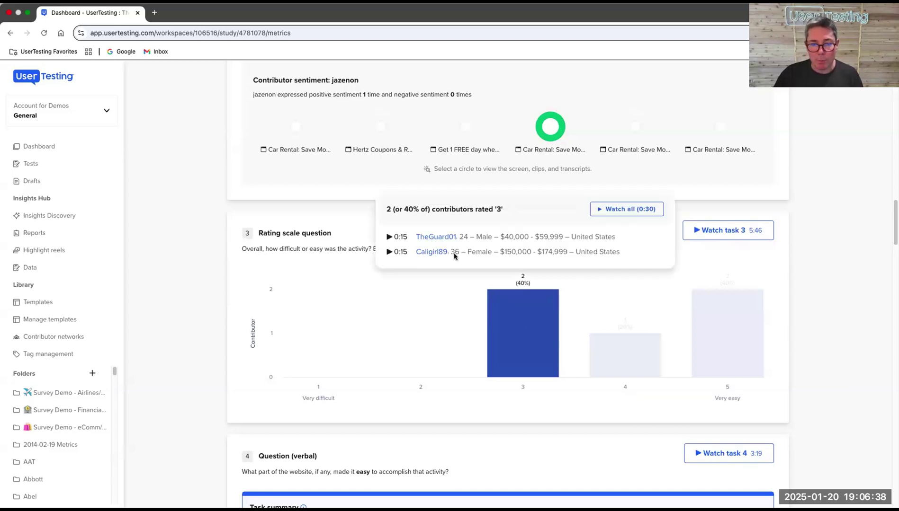
Return to the workspace dashboard and look over the Create test types list
scroll(526, 200, "up", 20)
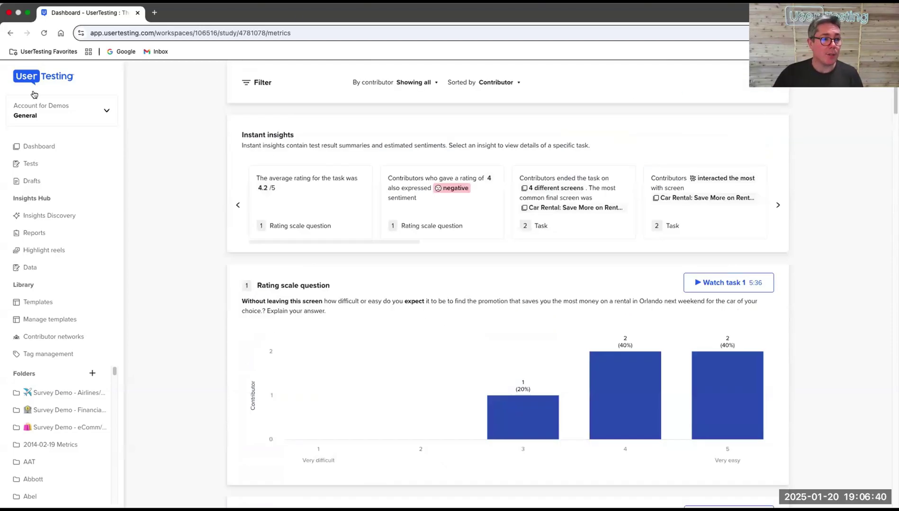
left_click(41, 82)
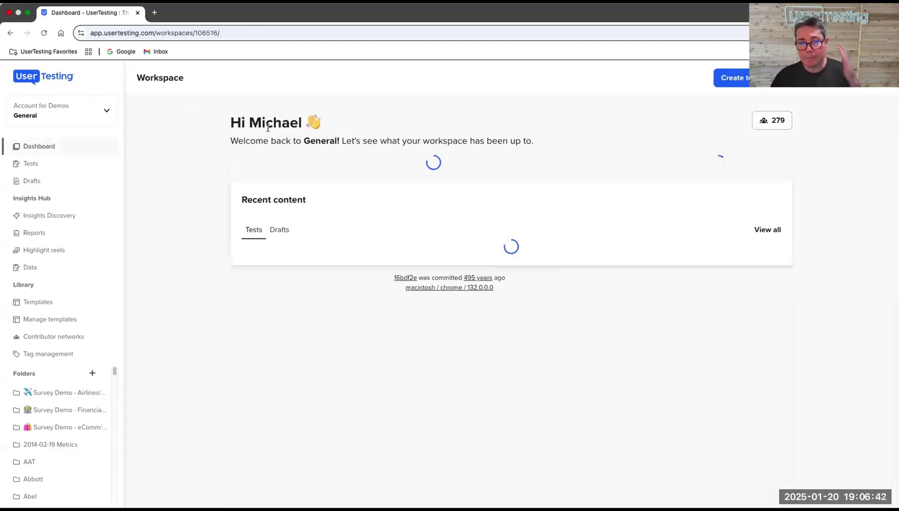
left_click(724, 80)
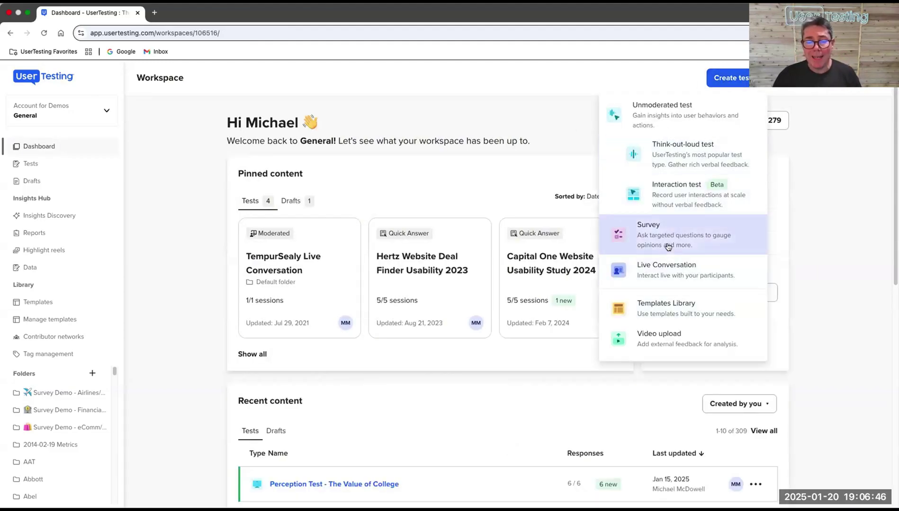
left_click(424, 155)
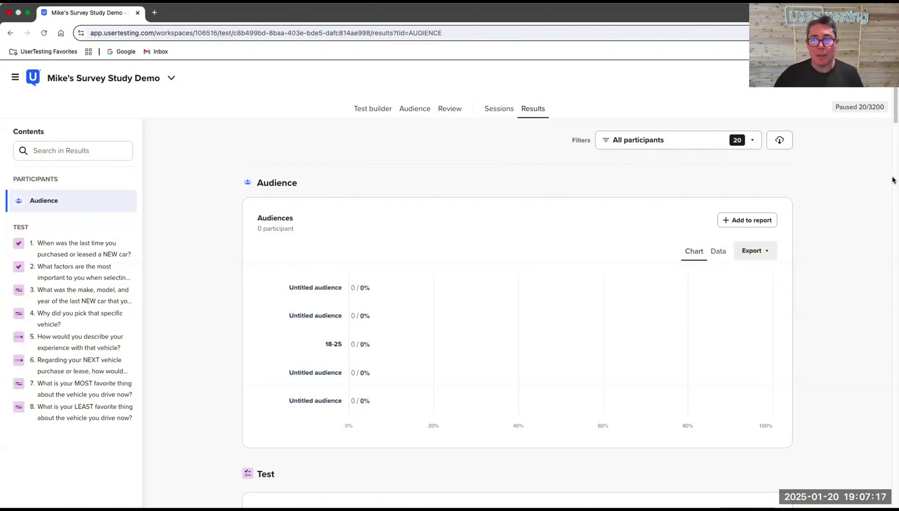
Scroll to question 7's favourite-vehicle results, view individual responses, then return to Themes
left_click_drag(892, 125, 892, 193)
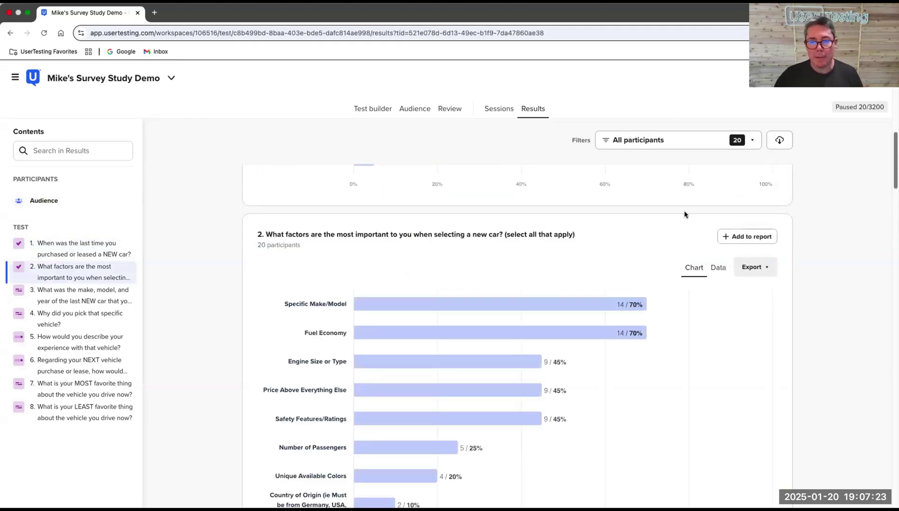
scroll(892, 218, "down", 3)
scroll(892, 218, "down", 15)
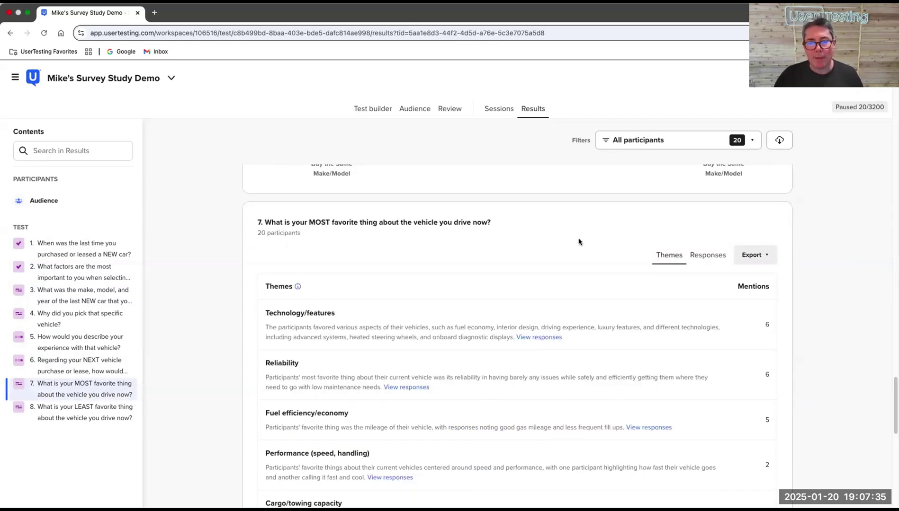
scroll(579, 236, "down", 1)
scroll(580, 236, "down", 3)
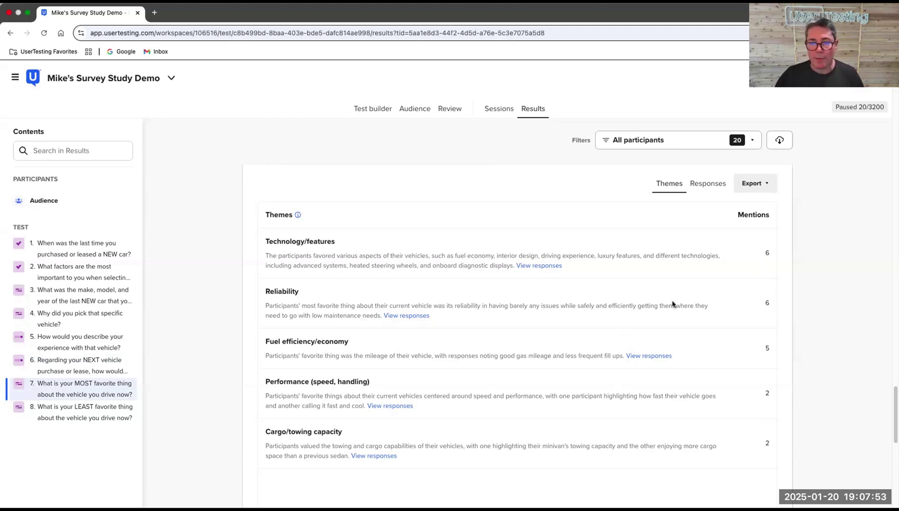
left_click(708, 184)
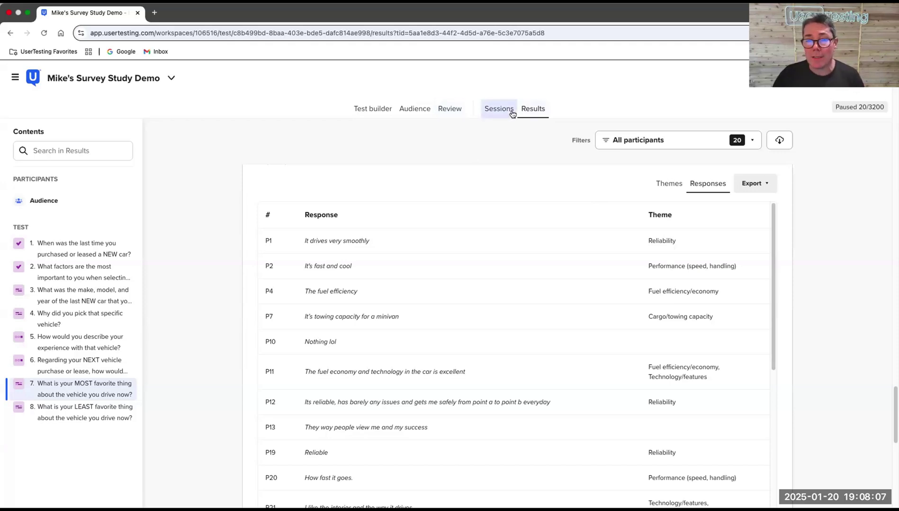
left_click(653, 186)
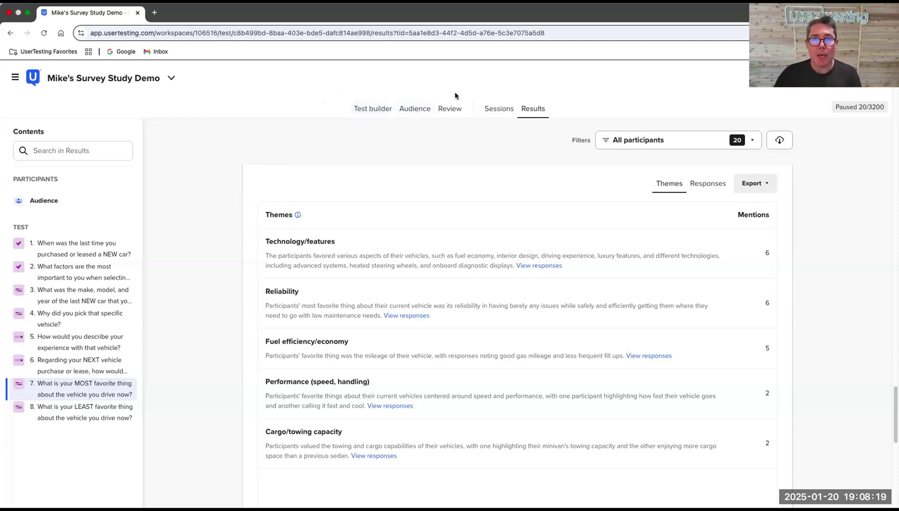
Go to the dashboard and browse the Hertz-filtered Highlight reels library
left_click(33, 77)
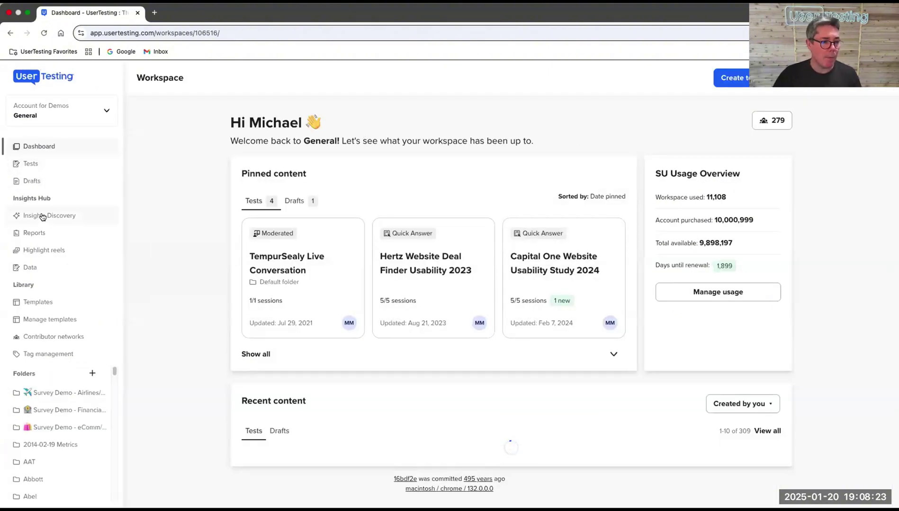
left_click(40, 250)
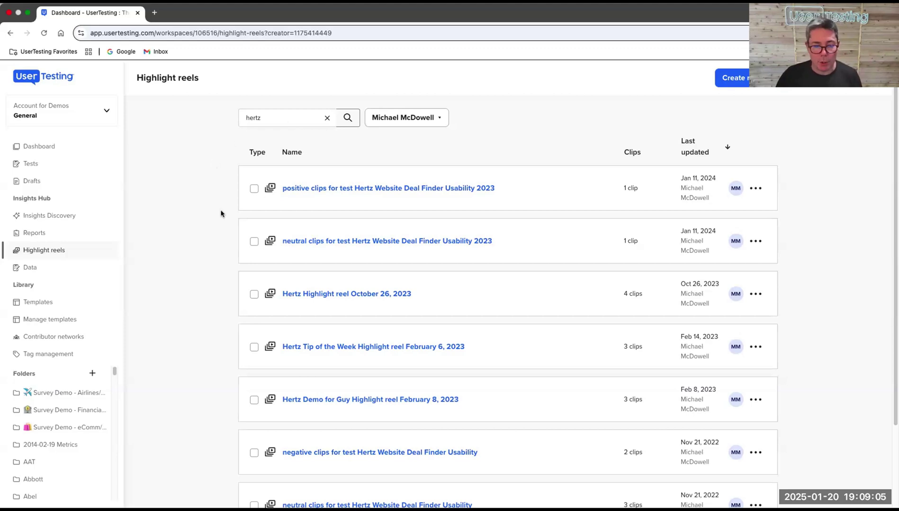
scroll(216, 210, "down", 2)
scroll(211, 206, "down", 2)
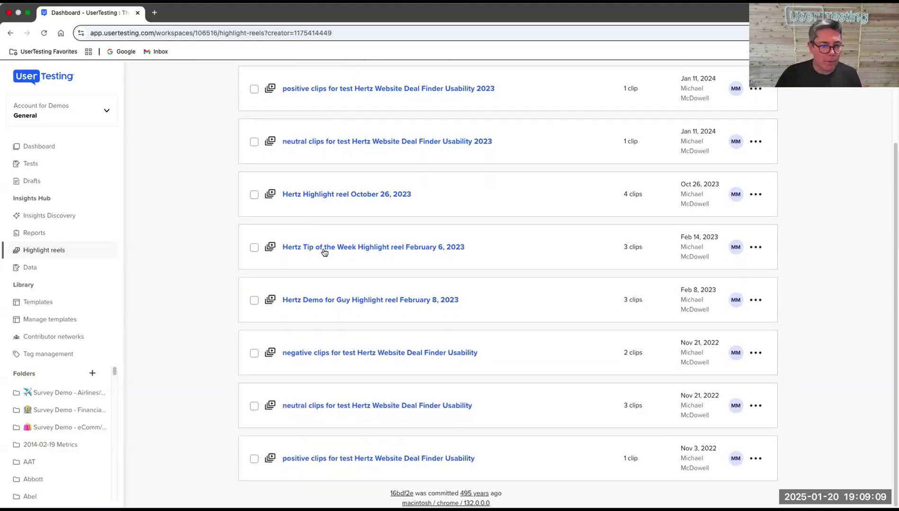
scroll(327, 246, "up", 4)
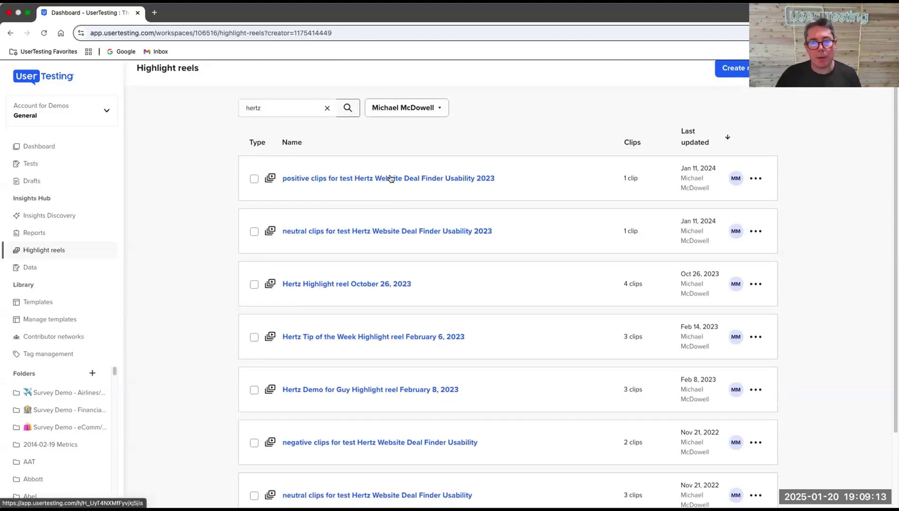
scroll(403, 185, "down", 1)
scroll(402, 184, "down", 3)
scroll(201, 237, "up", 4)
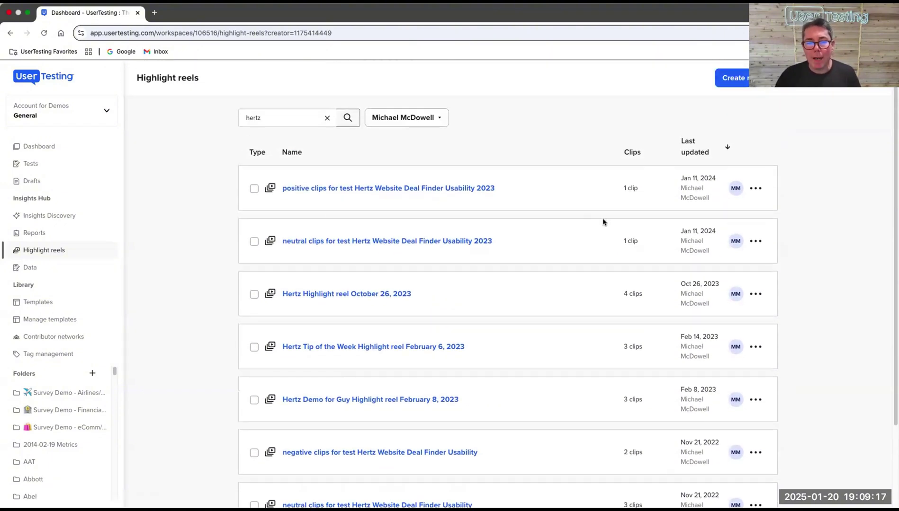
scroll(474, 260, "down", 1)
Open the Hertz highlight reel from October 26, 2023
left_click(331, 292)
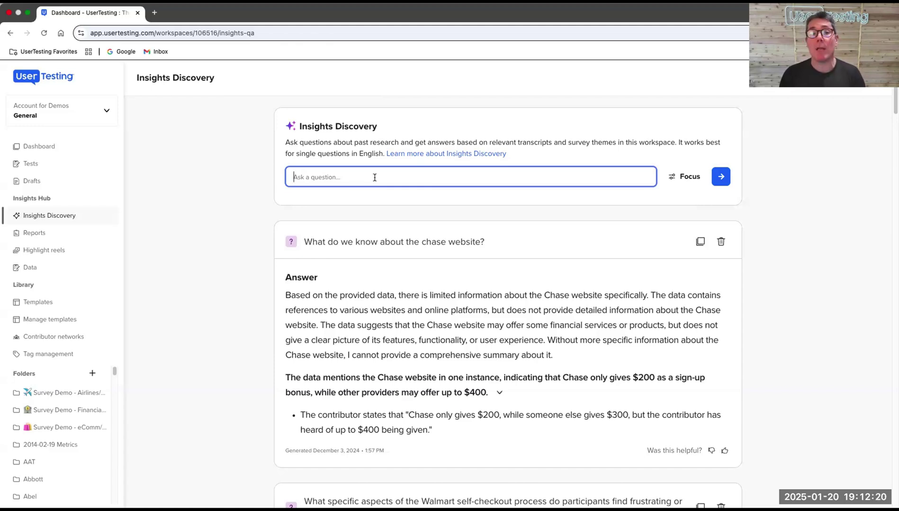
Ask 'What do users think of the Hertz website?' and read through the answer
type("What do users think of the Hertz website?")
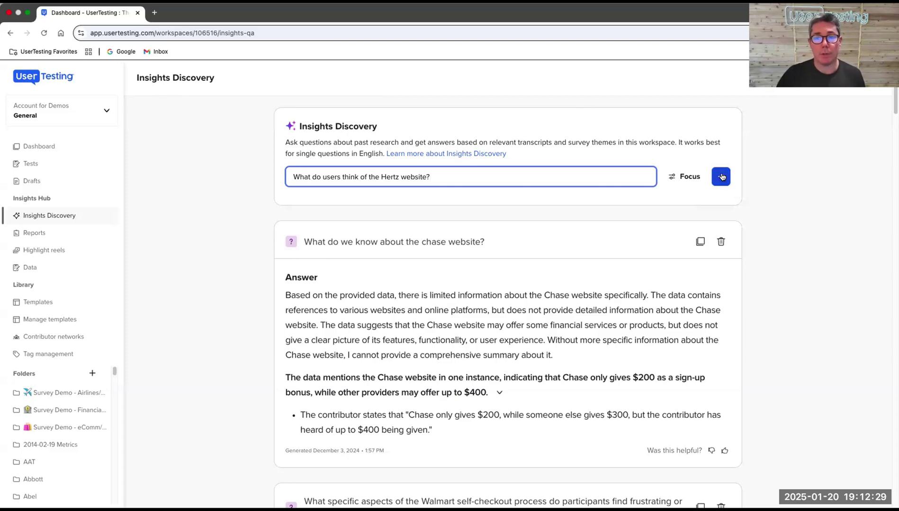
left_click(722, 176)
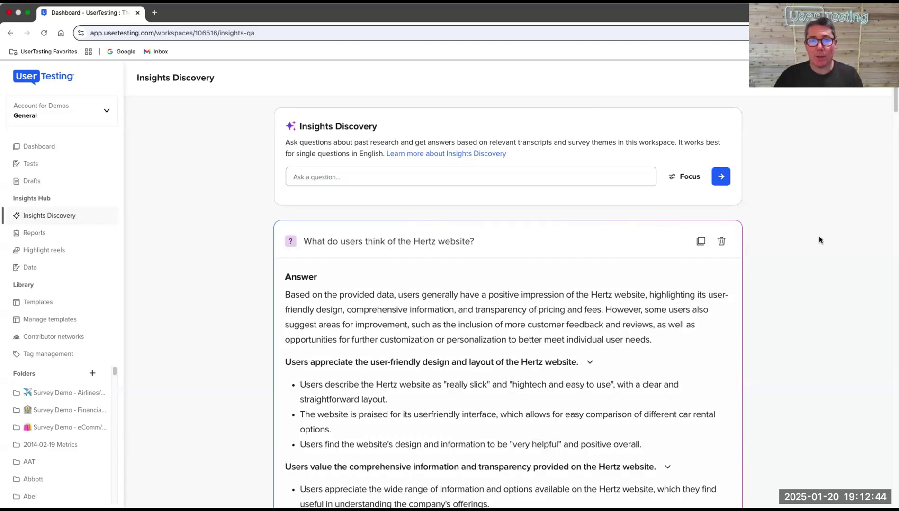
scroll(819, 239, "down", 5)
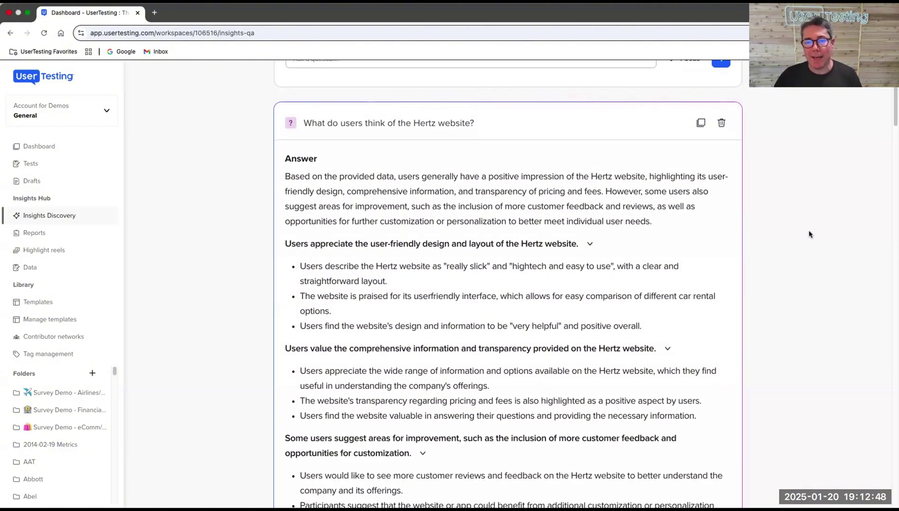
scroll(801, 230, "down", 2)
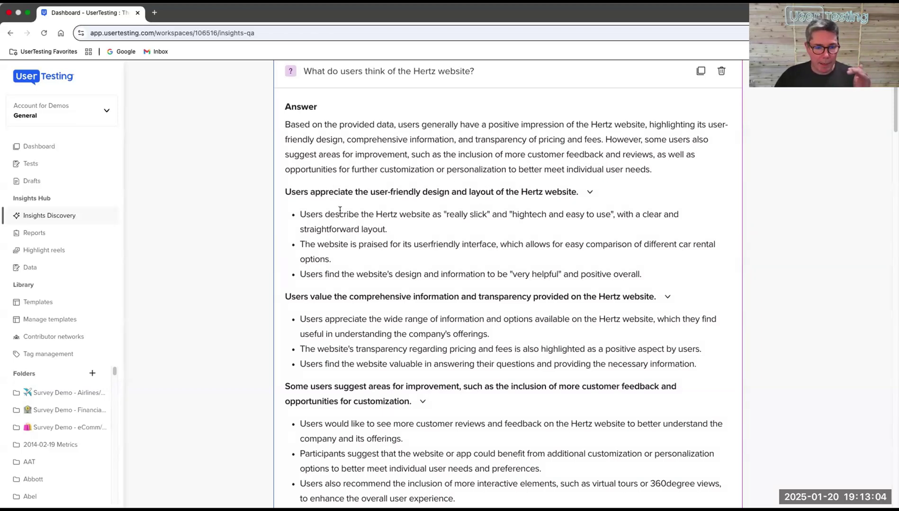
scroll(335, 304, "down", 4)
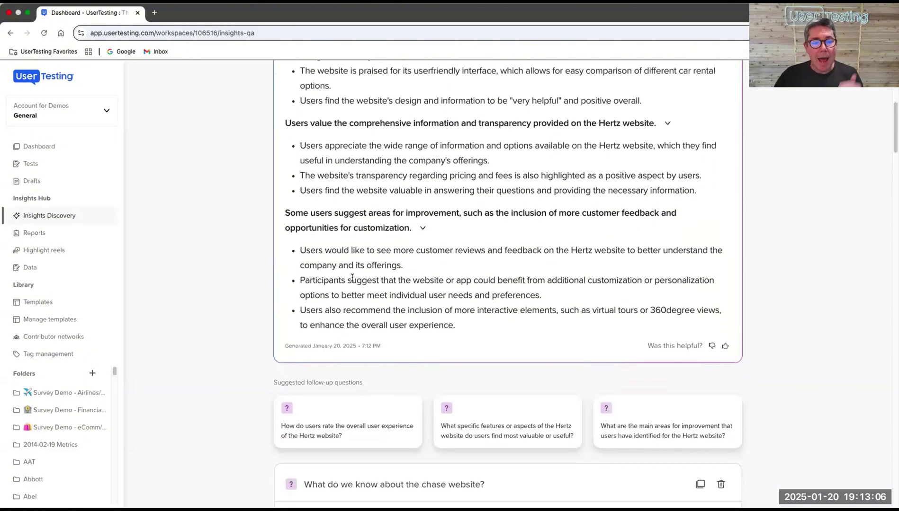
scroll(351, 279, "down", 1)
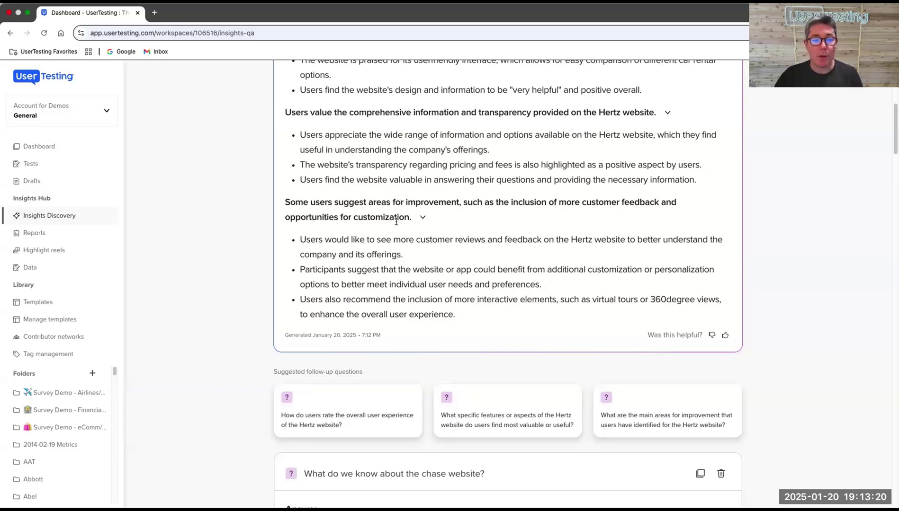
scroll(320, 247, "down", 1)
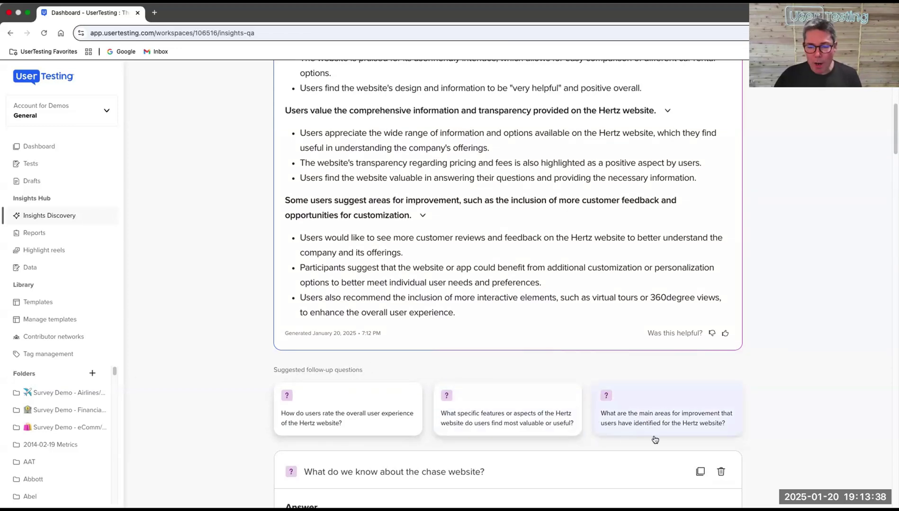
Ask the suggested follow-up about Hertz improvement areas and read the interface, search, and performance themes
left_click(678, 415)
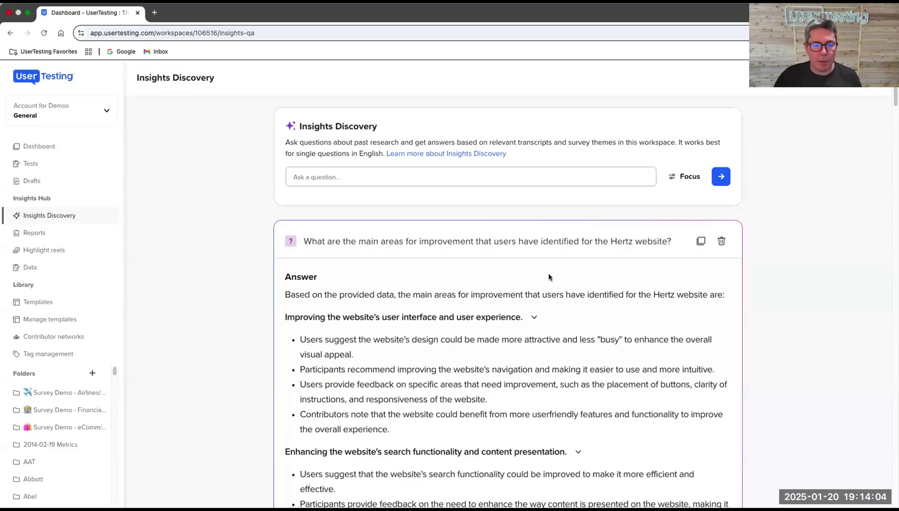
scroll(548, 277, "down", 3)
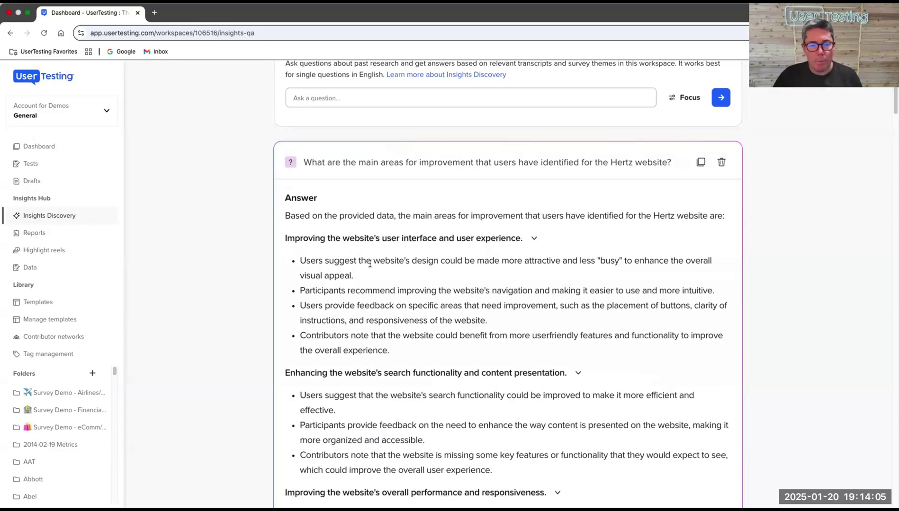
scroll(523, 235, "down", 2)
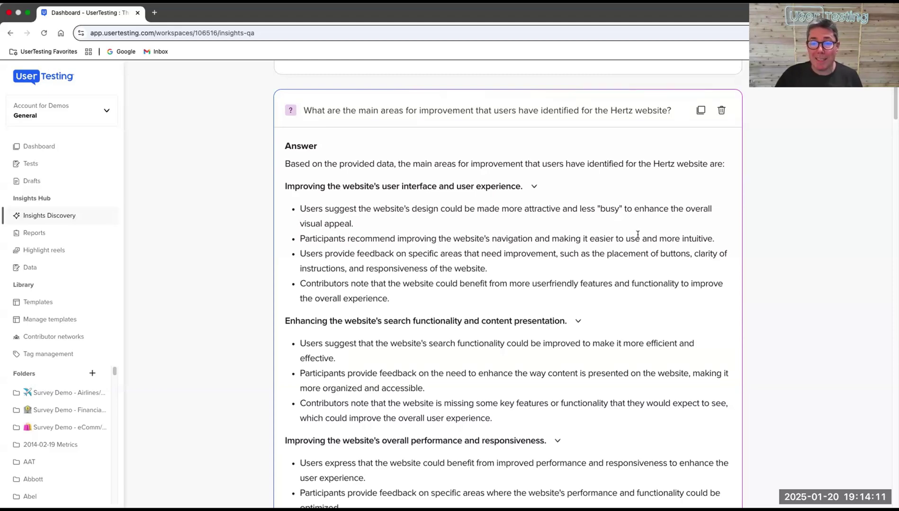
scroll(678, 239, "down", 3)
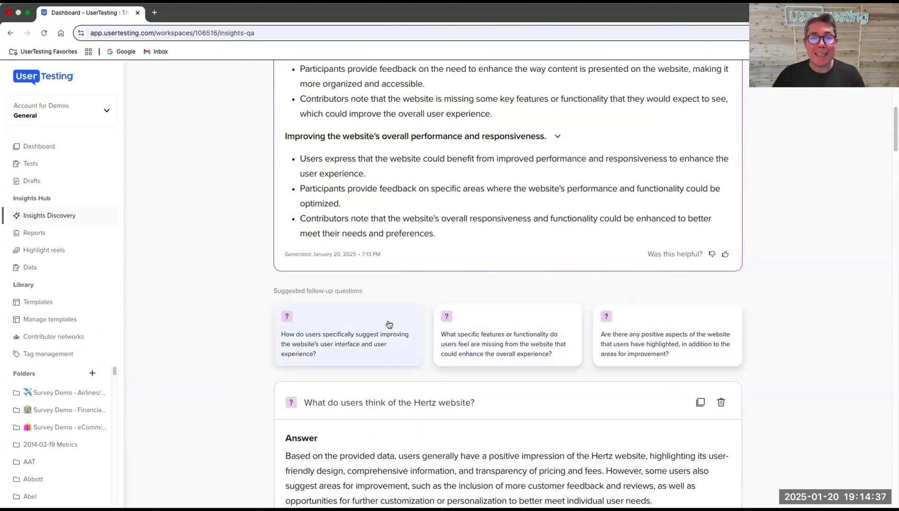
scroll(389, 324, "up", 10)
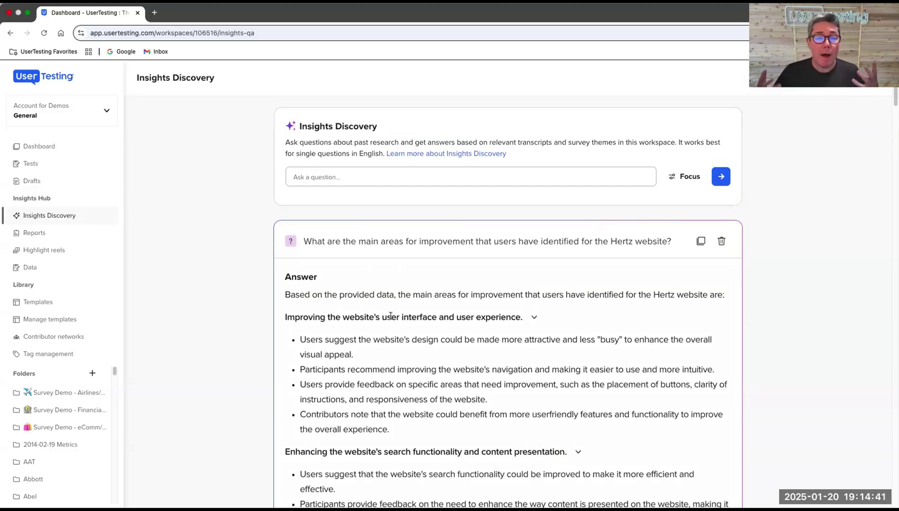